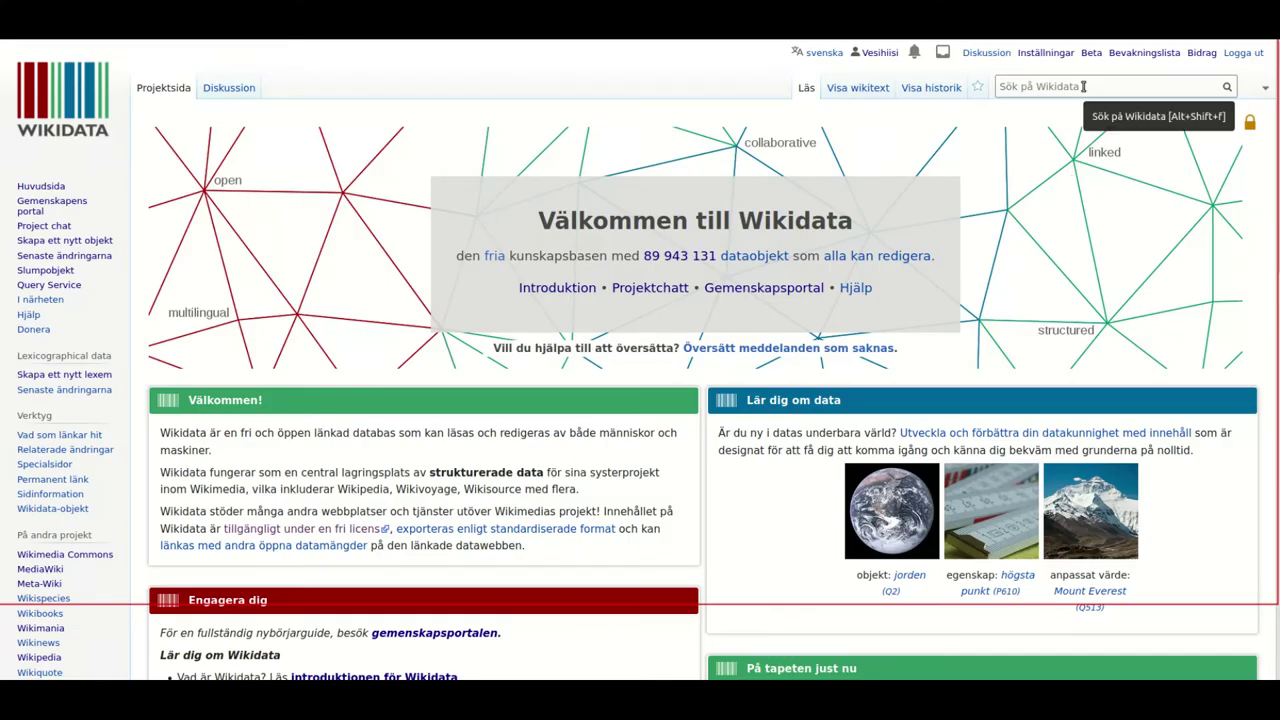
Search for "Wikidata Sandbox" and open the matching item
{"action": "left_click", "coordinate": [1083, 86]}
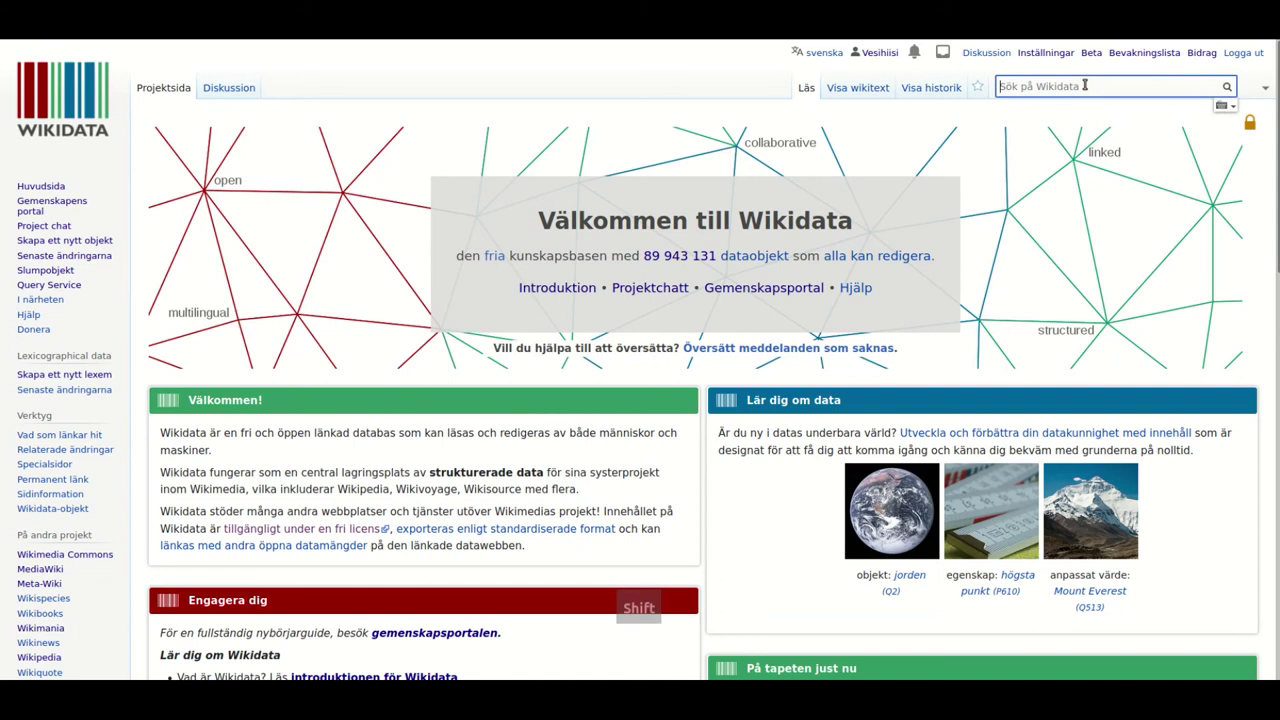
{"action": "type", "text": "Wikidata Sandbox"}
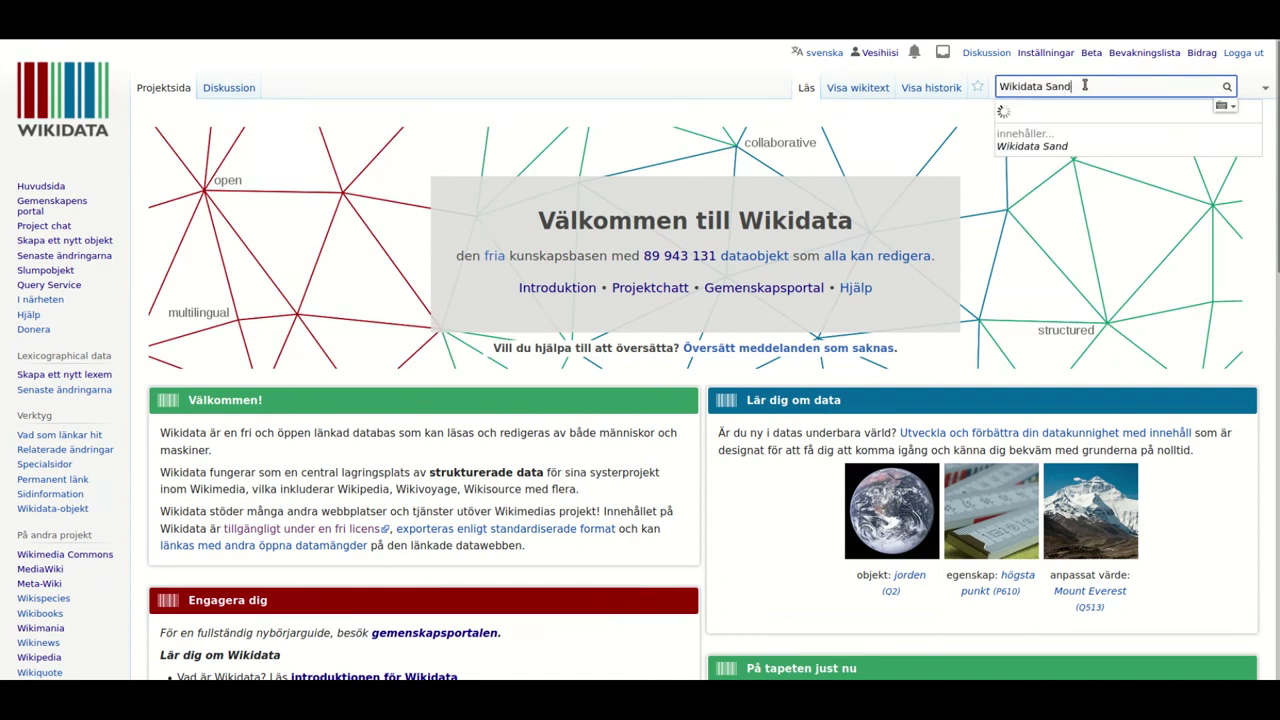
{"action": "left_click", "coordinate": [1088, 112]}
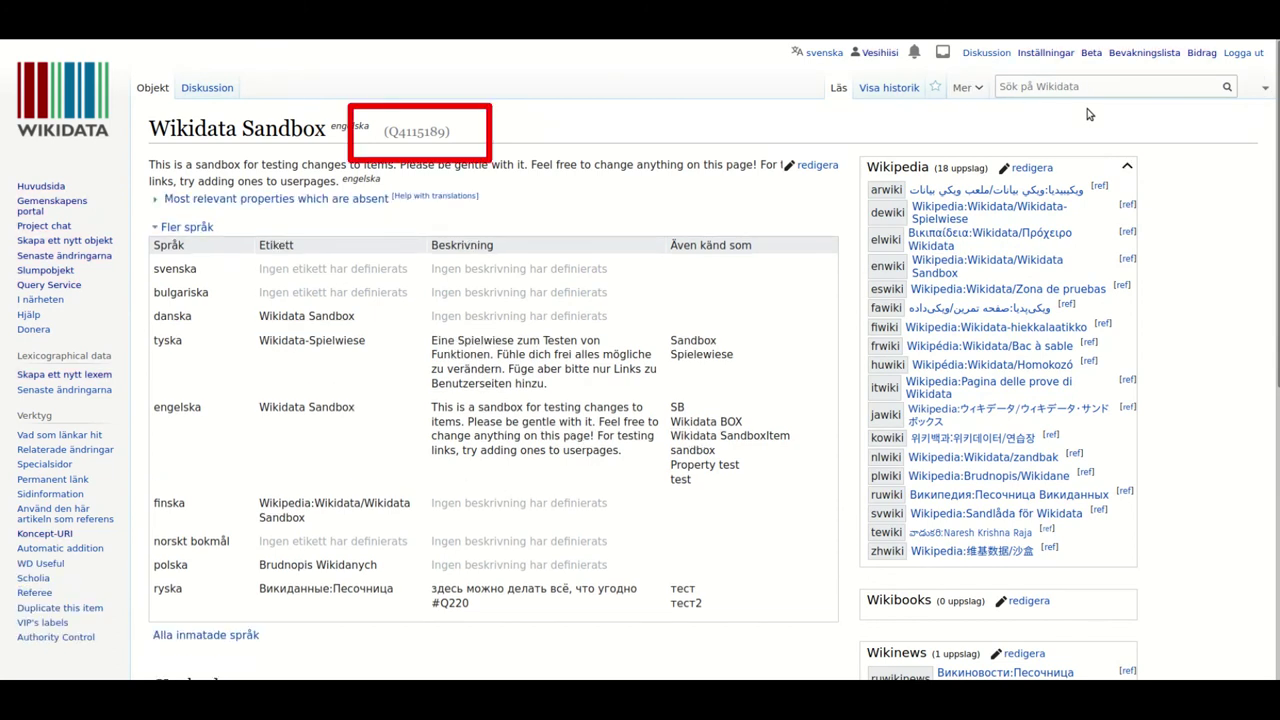
Publish the item's Swedish entry with the person's name as label, "svensk författare" as description and the person's full name as alias
{"action": "left_click", "coordinate": [817, 166]}
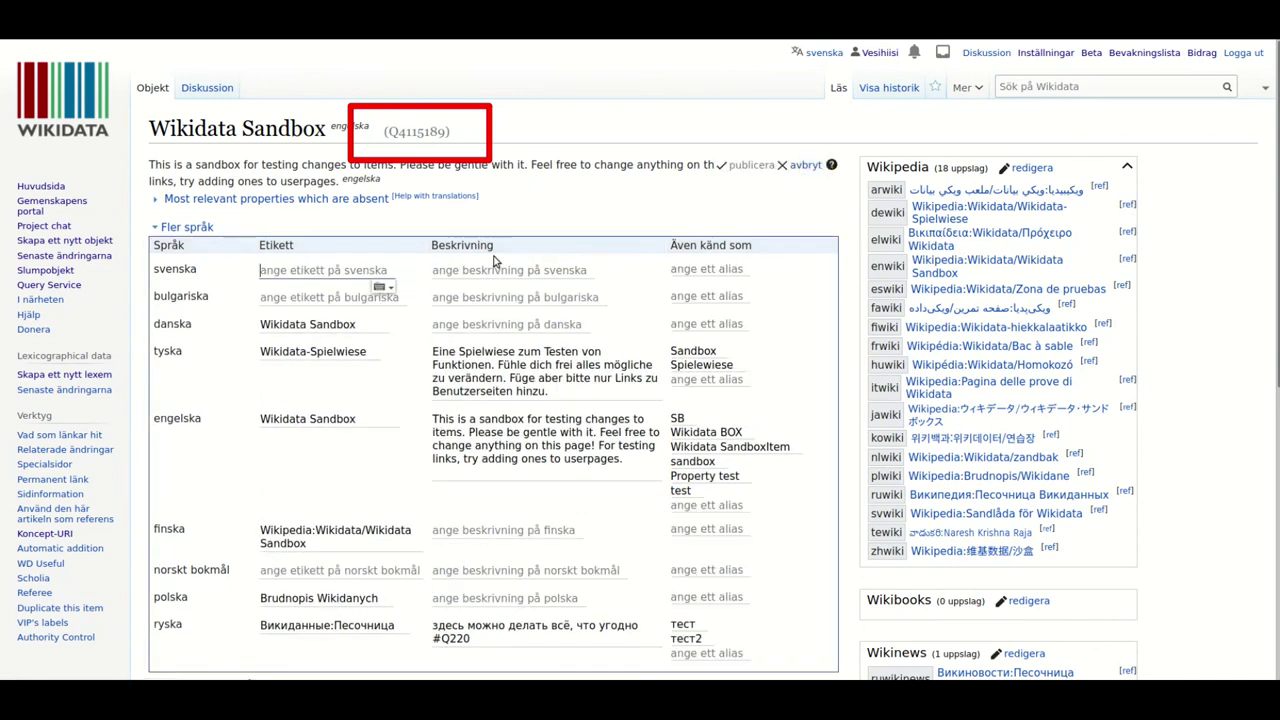
{"action": "type", "text": "T"}
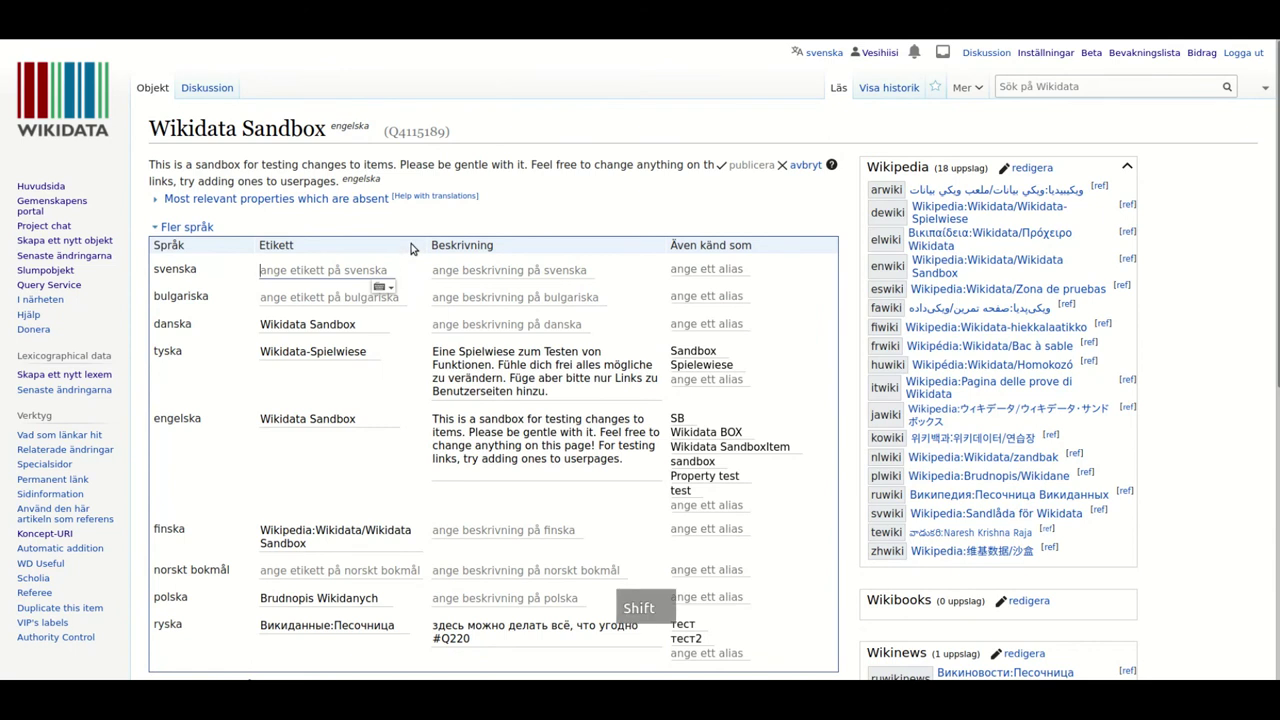
{"action": "type", "text": "est A. Svensson"}
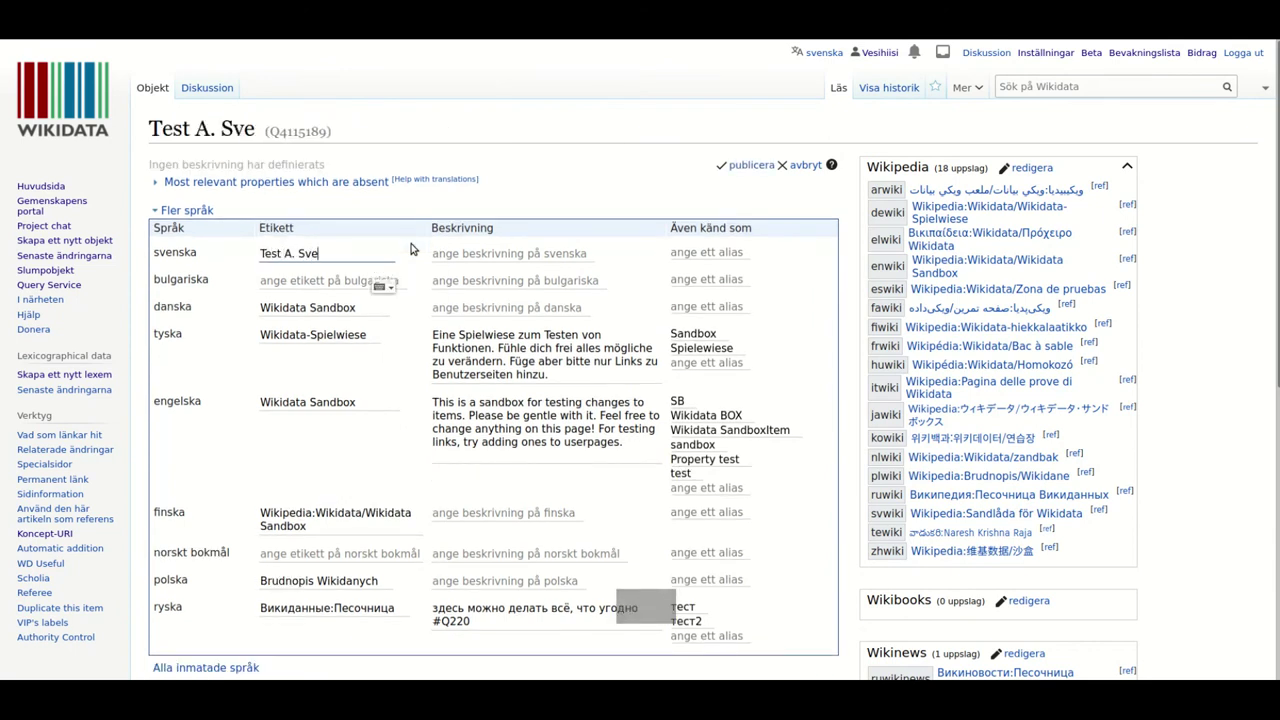
{"action": "key", "text": "Tab"}
{"action": "type", "text": "svensk författare"}
{"action": "key", "text": "Tab"}
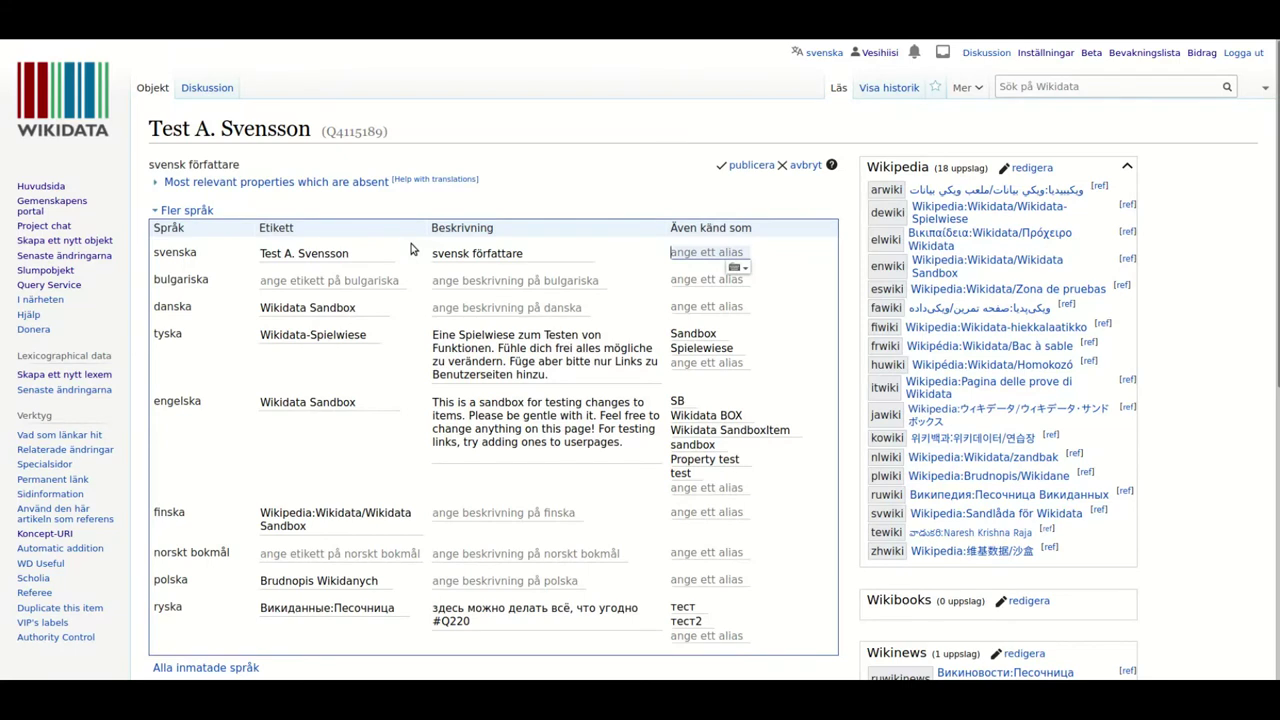
{"action": "type", "text": "Test Anders Svensson"}
{"action": "key", "text": "Return"}
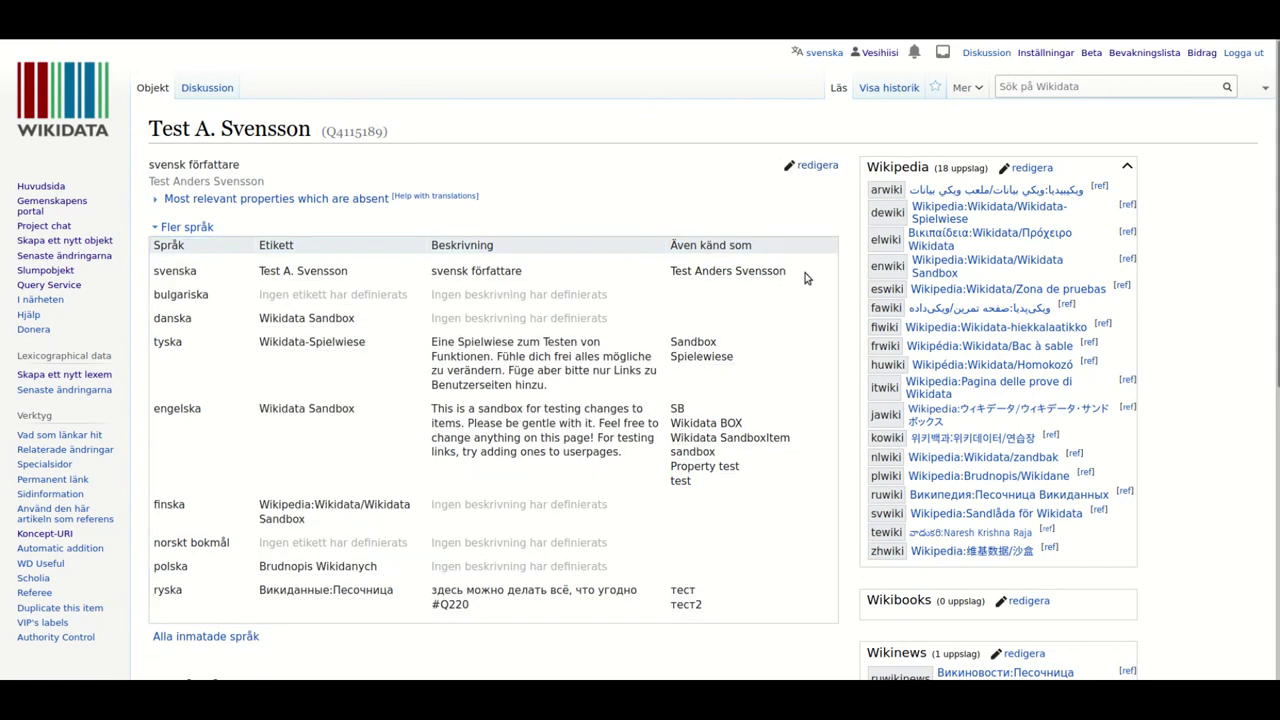
Add and publish a statement on the item with the property "instans av" and the value "människa"
{"action": "scroll", "coordinate": [806, 280], "scroll_direction": "down", "scroll_amount": 4}
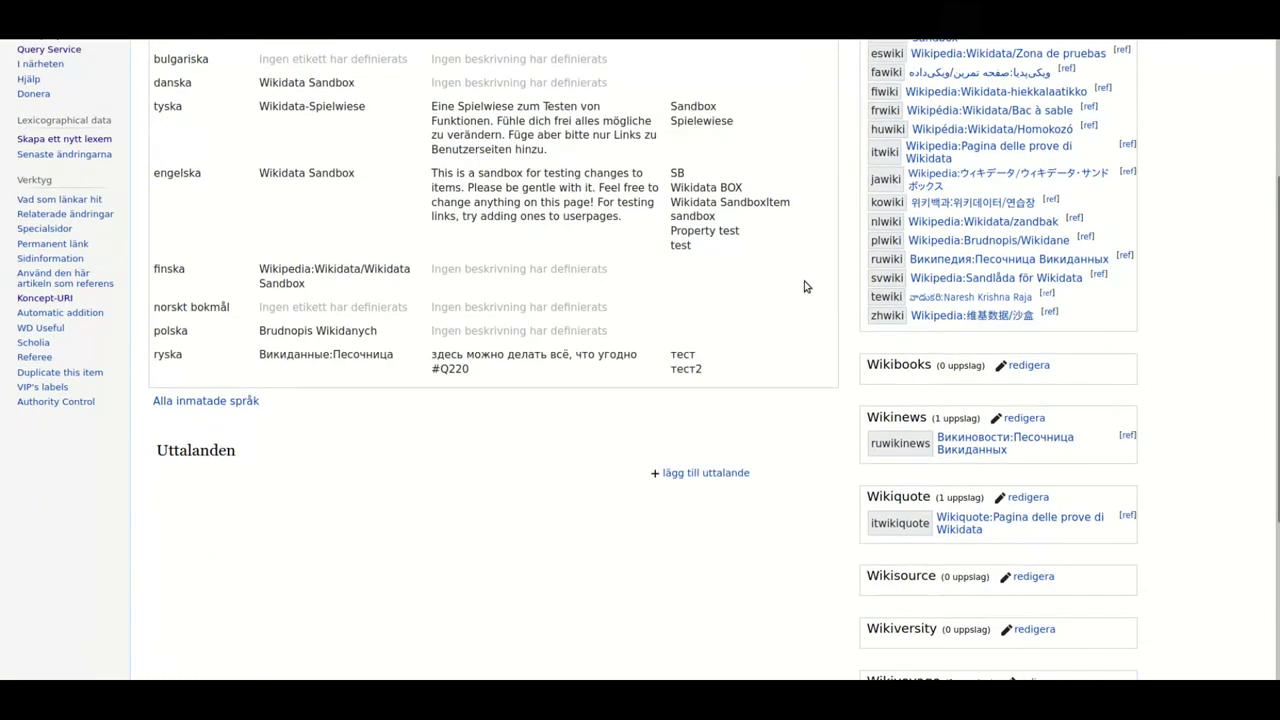
{"action": "left_click", "coordinate": [712, 342]}
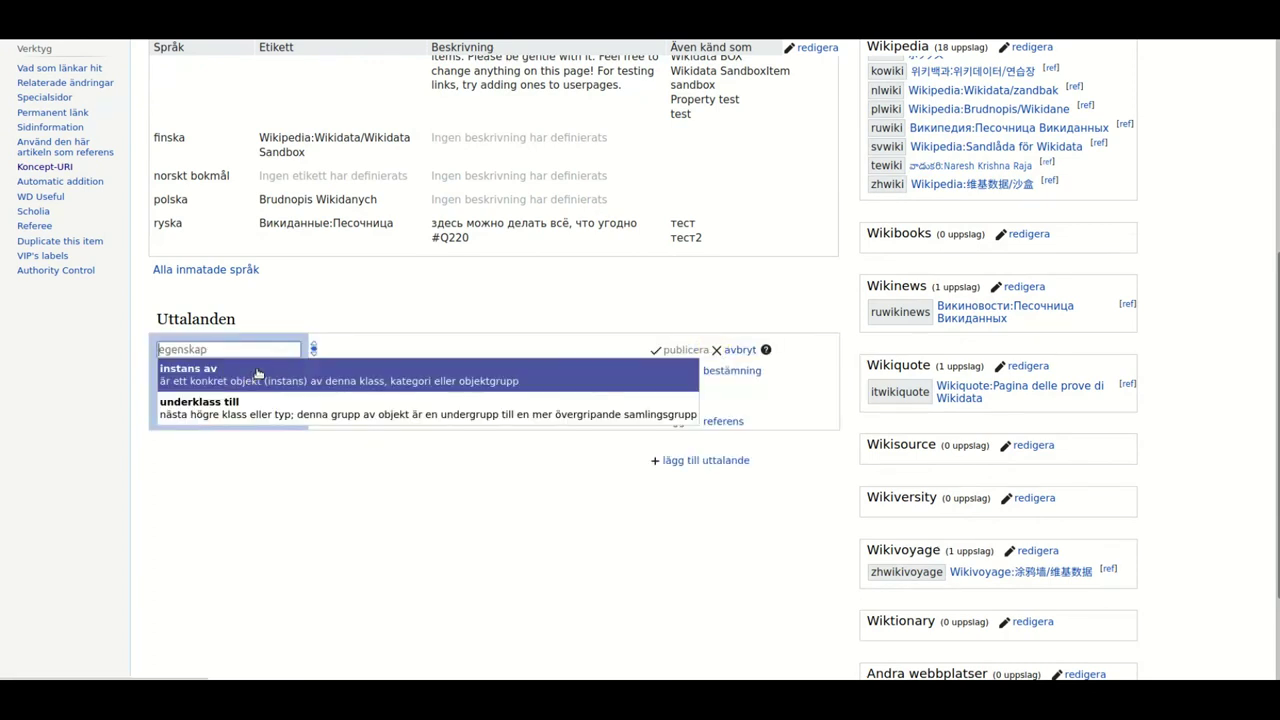
{"action": "left_click", "coordinate": [257, 373]}
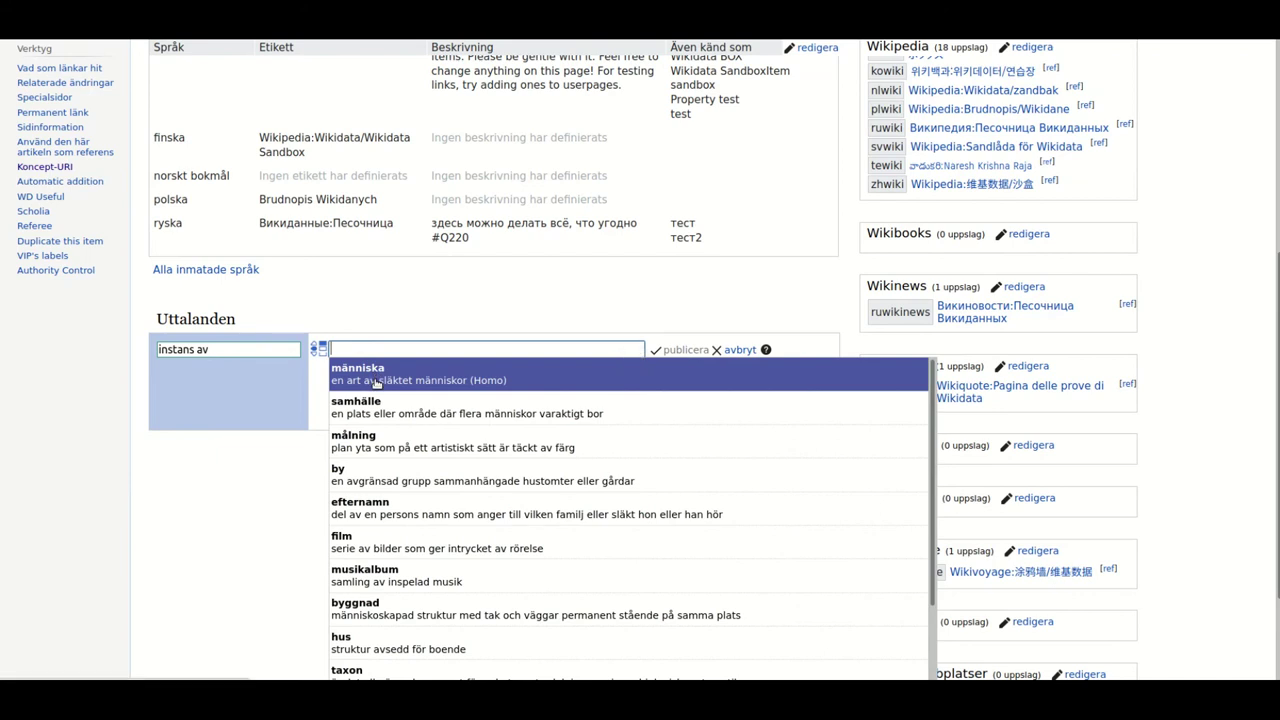
{"action": "left_click", "coordinate": [376, 383]}
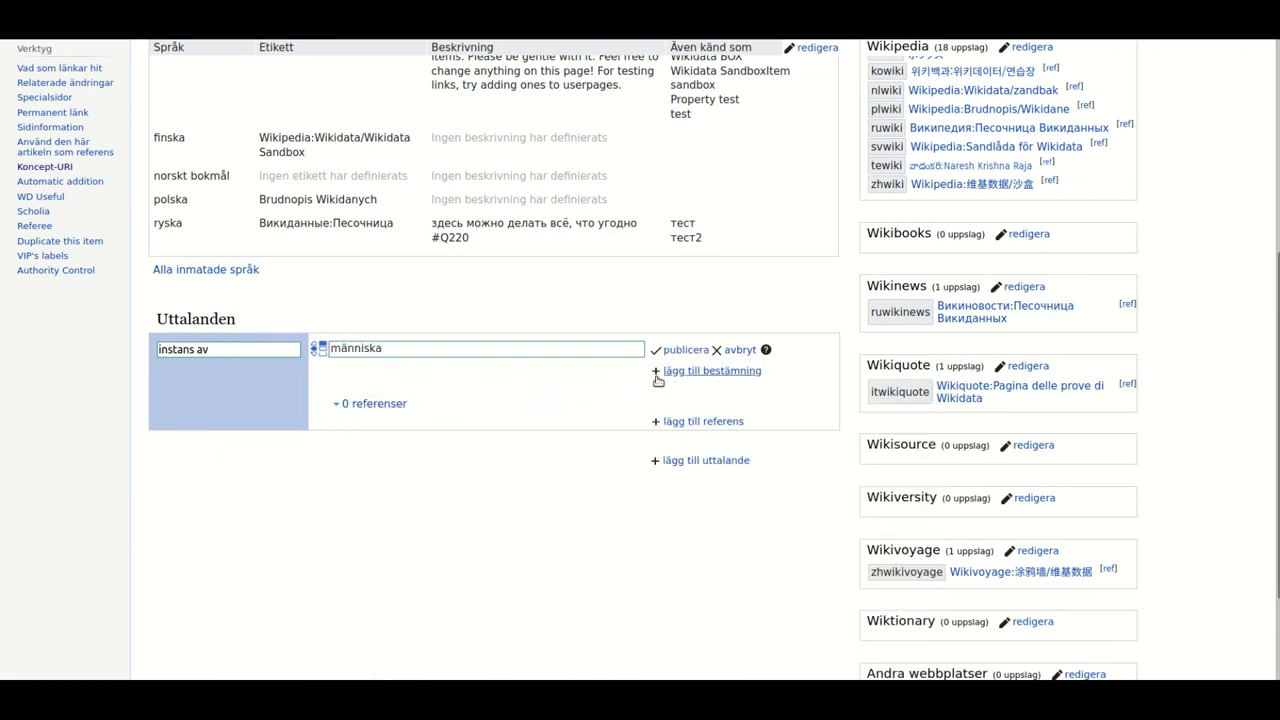
{"action": "left_click", "coordinate": [680, 351]}
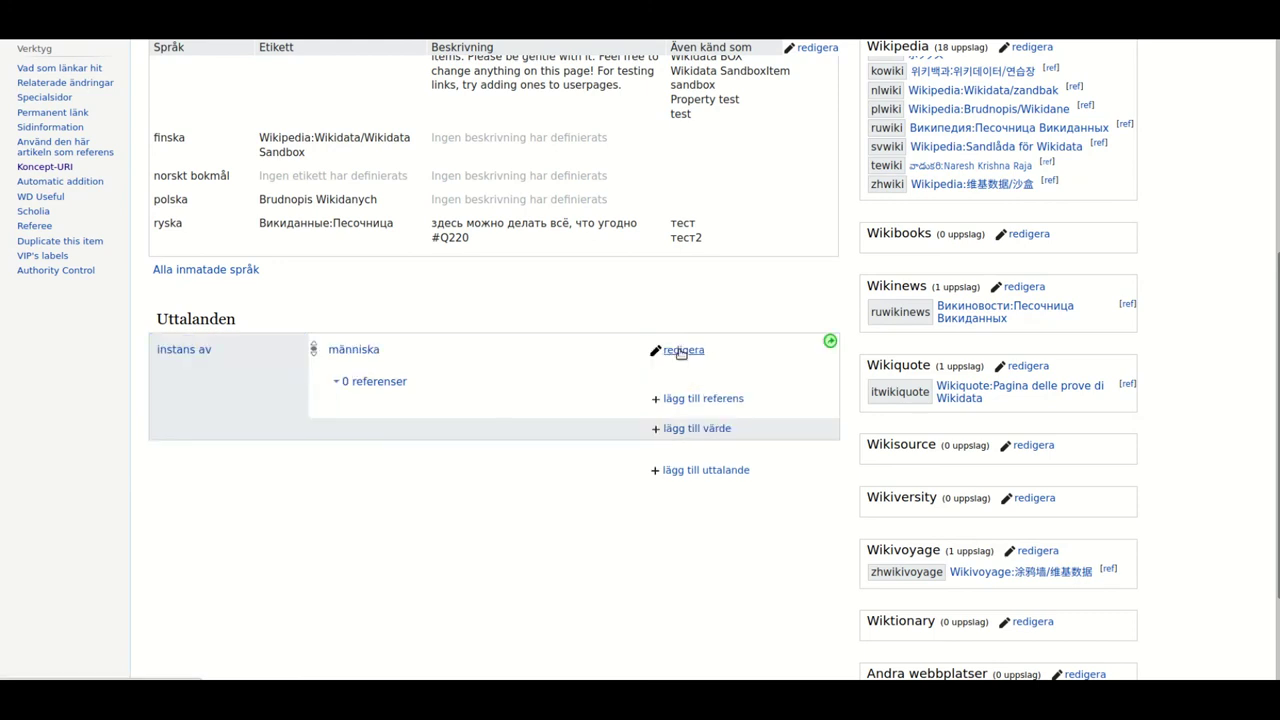
Add and publish a second statement with the property "kön" and the value "man"
{"action": "scroll", "coordinate": [680, 352], "scroll_direction": "down", "scroll_amount": 2}
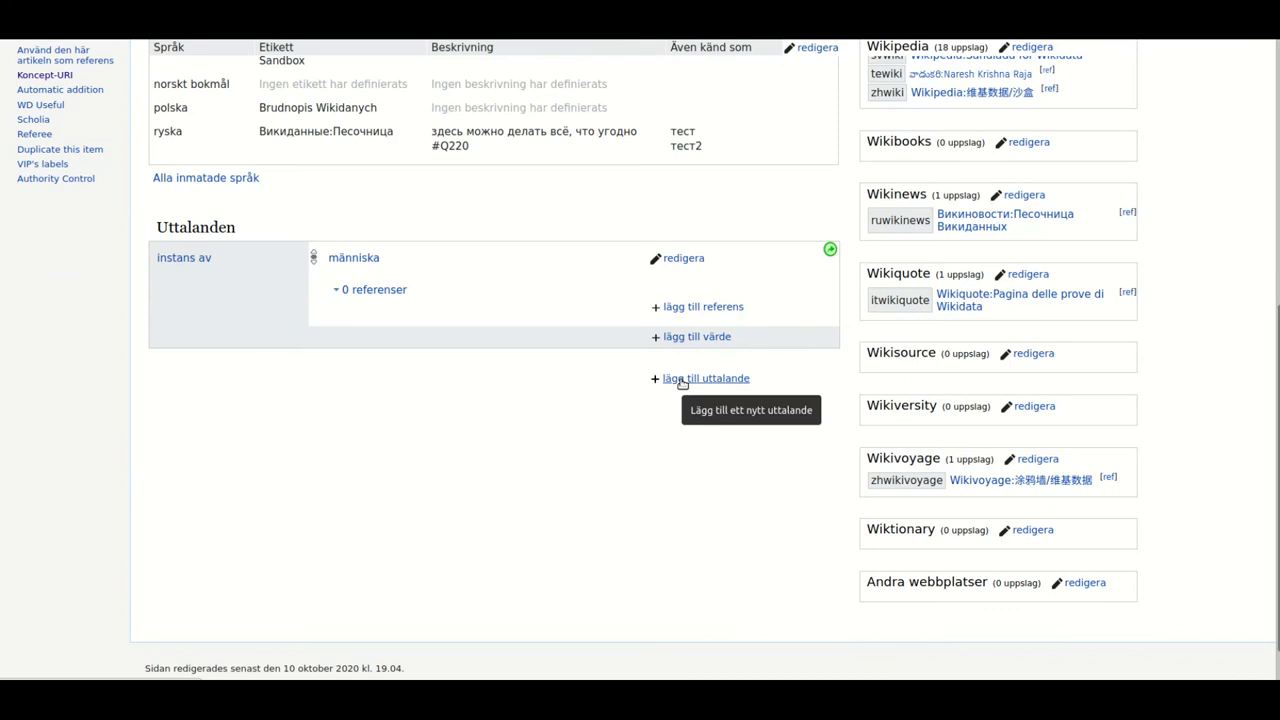
{"action": "left_click", "coordinate": [681, 379]}
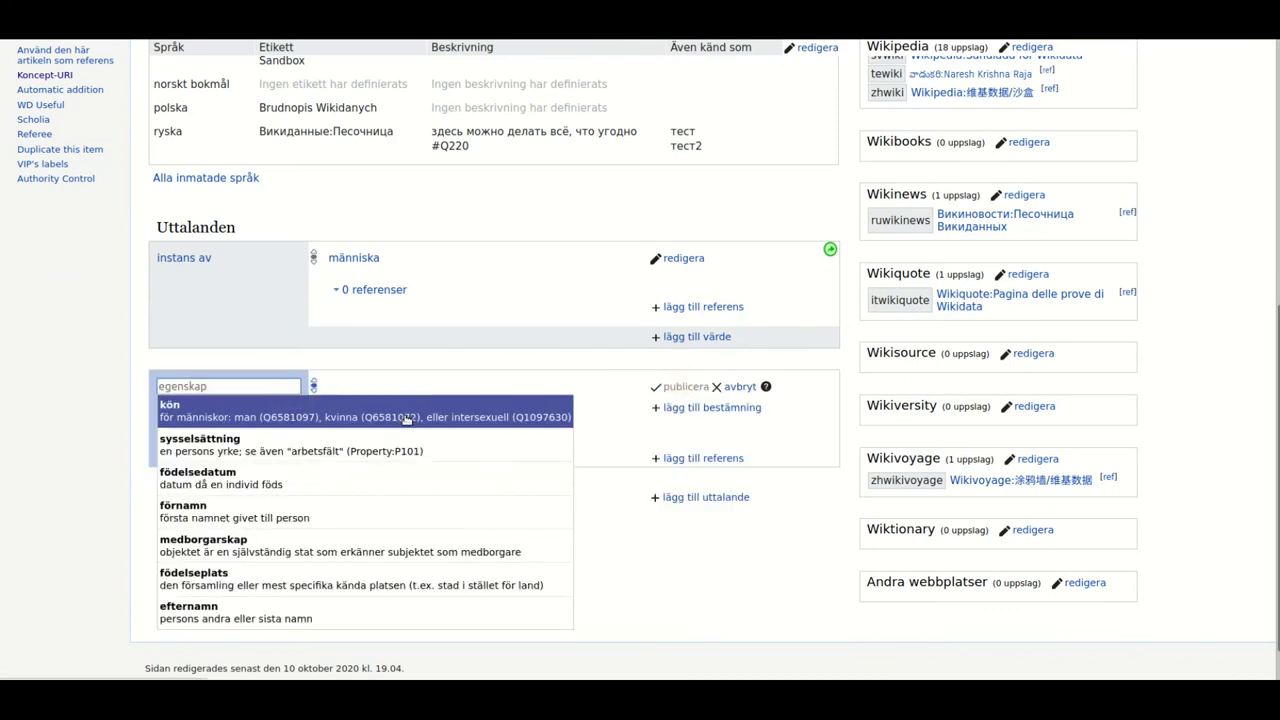
{"action": "left_click", "coordinate": [407, 420]}
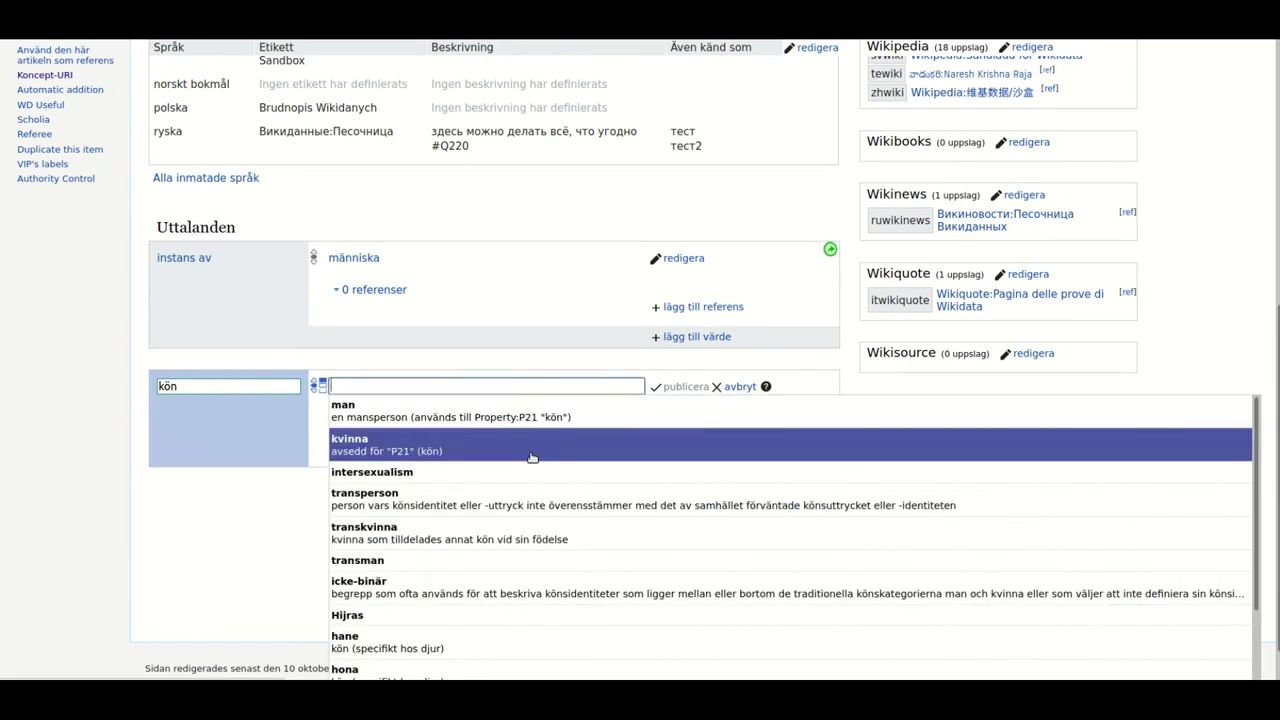
{"action": "left_click", "coordinate": [560, 415]}
{"action": "left_click", "coordinate": [676, 388]}
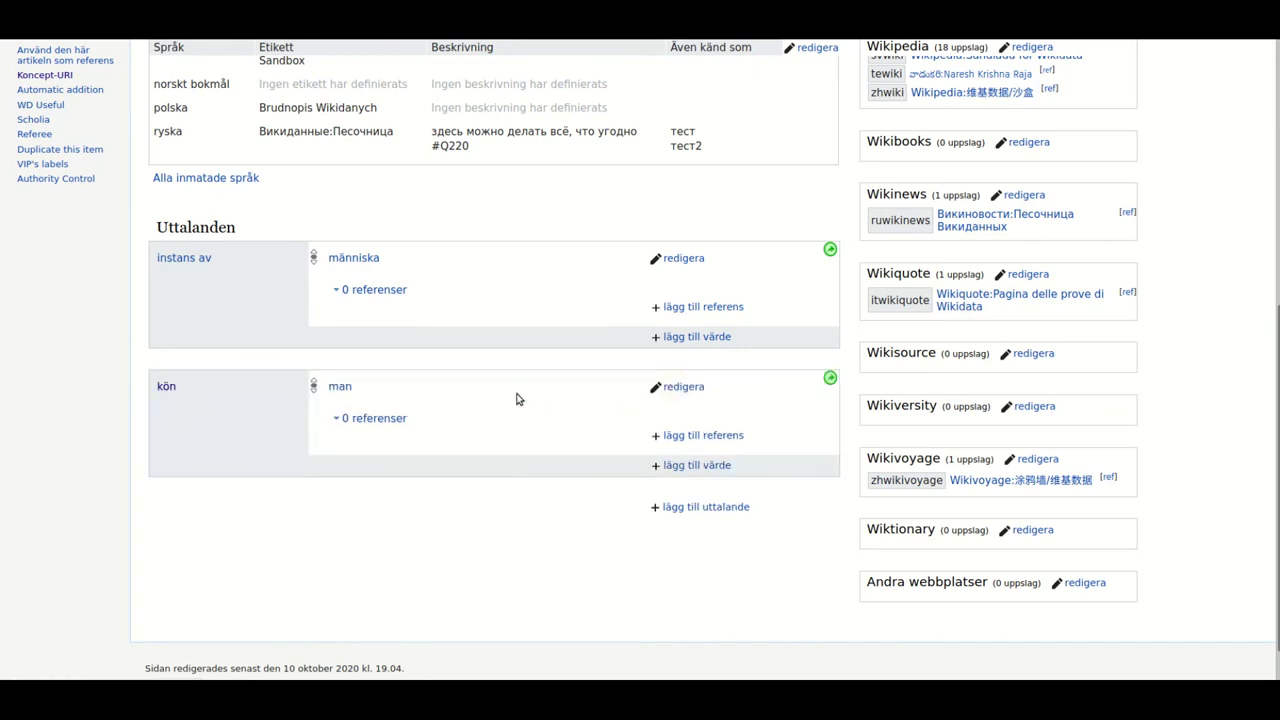
Add and publish a "födelsedatum" statement containing the person's date of birth
{"action": "scroll", "coordinate": [516, 400], "scroll_direction": "down", "scroll_amount": 1}
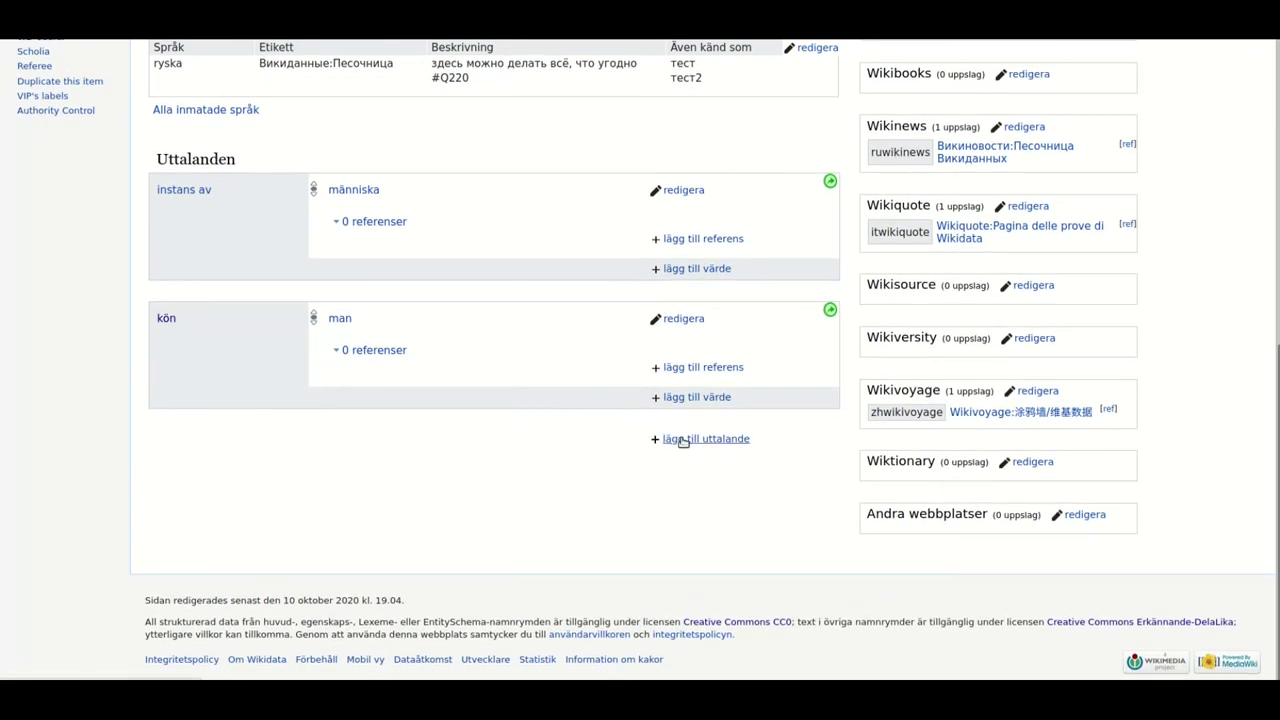
{"action": "left_click", "coordinate": [683, 440]}
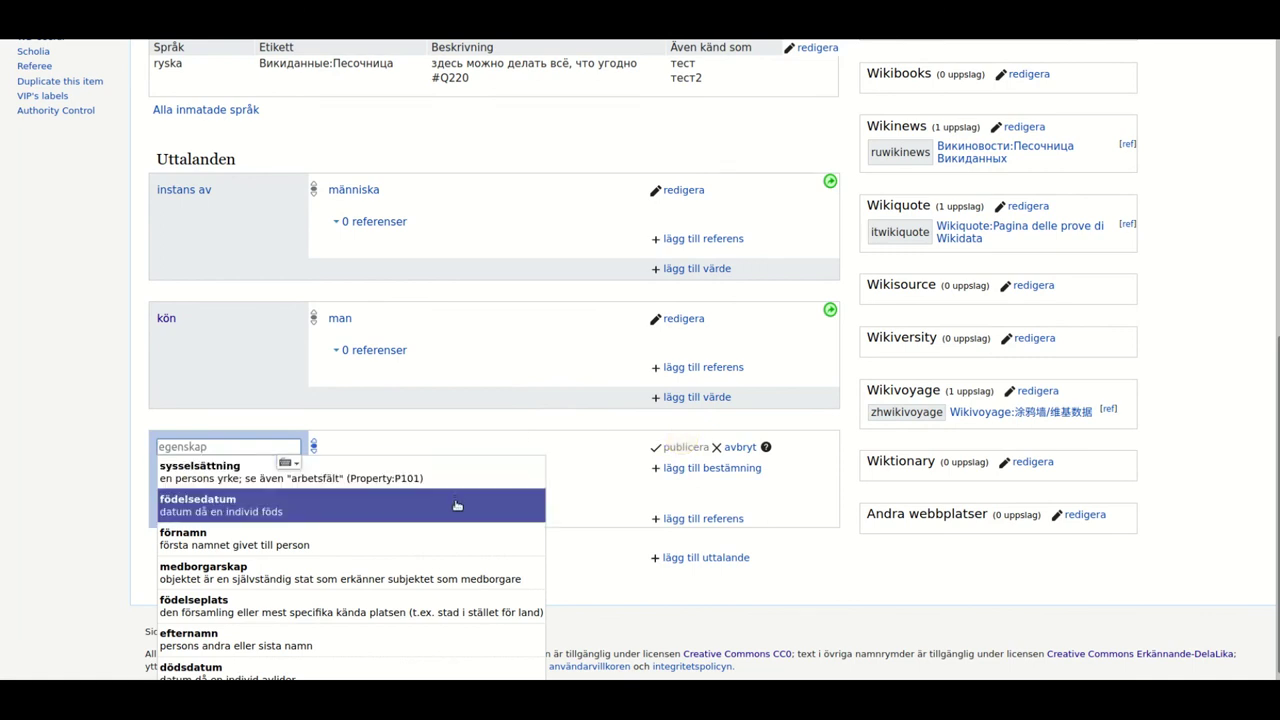
{"action": "left_click", "coordinate": [456, 505]}
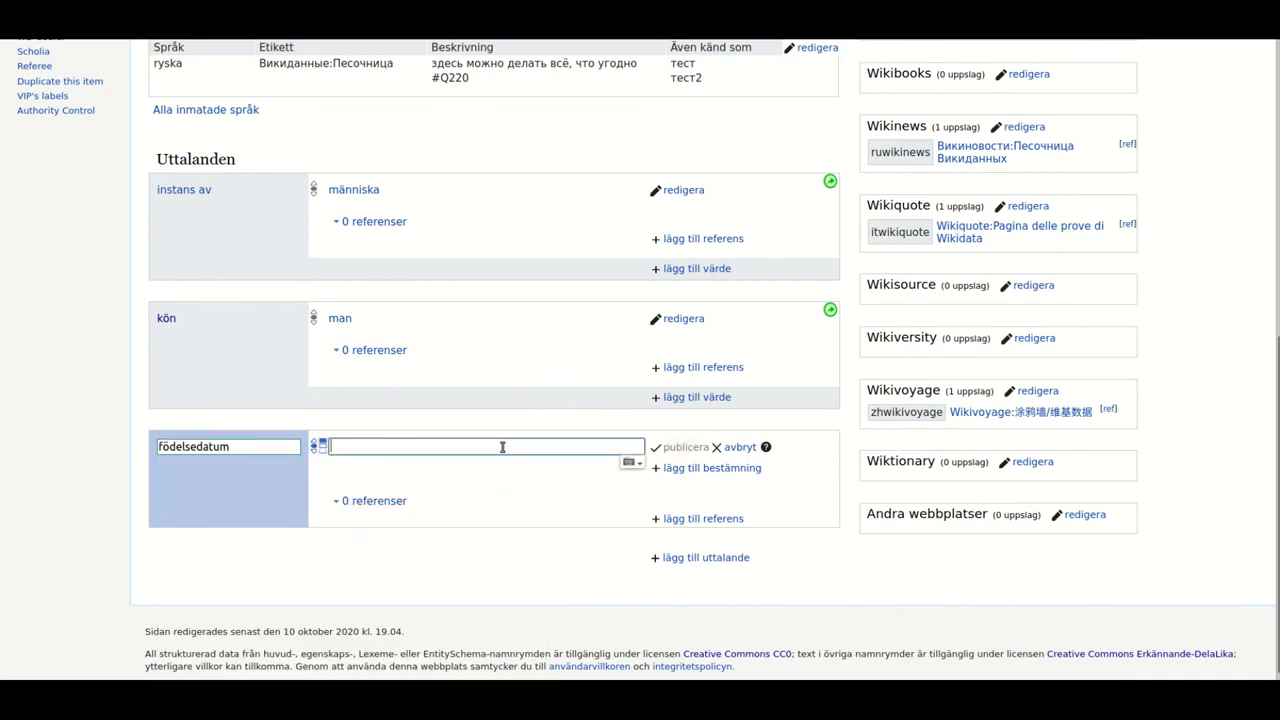
{"action": "type", "text": "13 maj "}
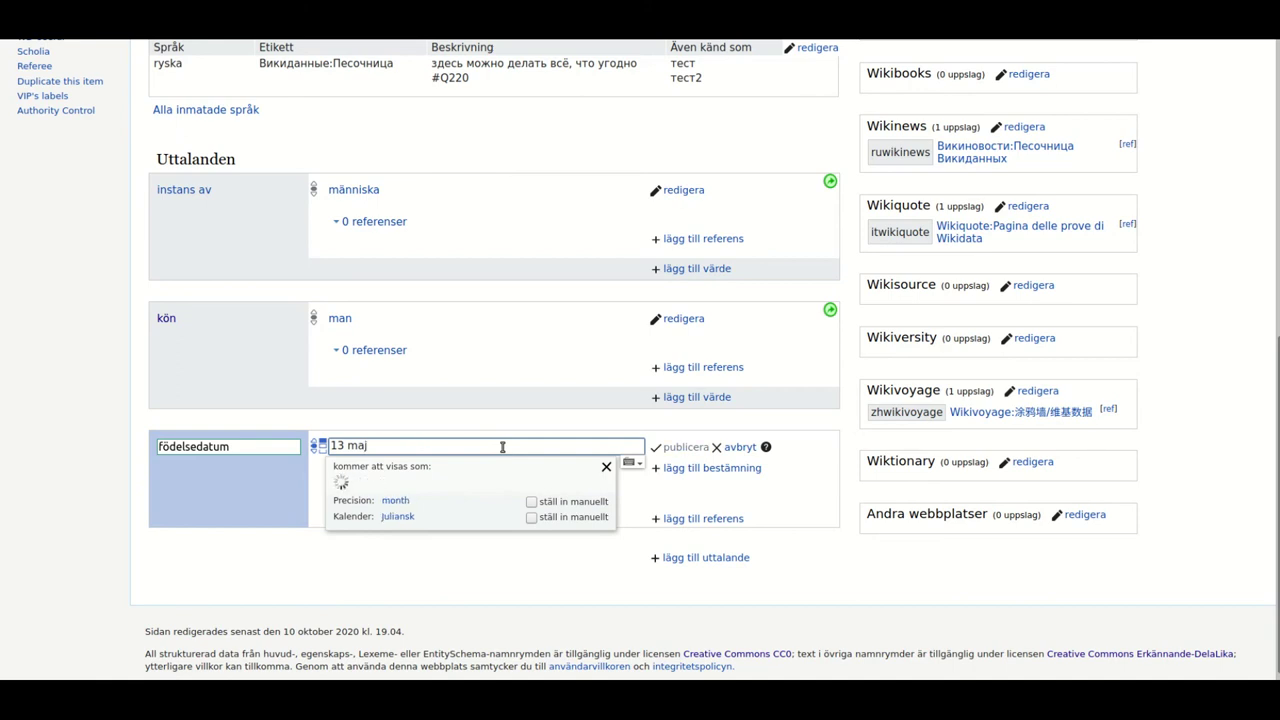
{"action": "type", "text": "1976"}
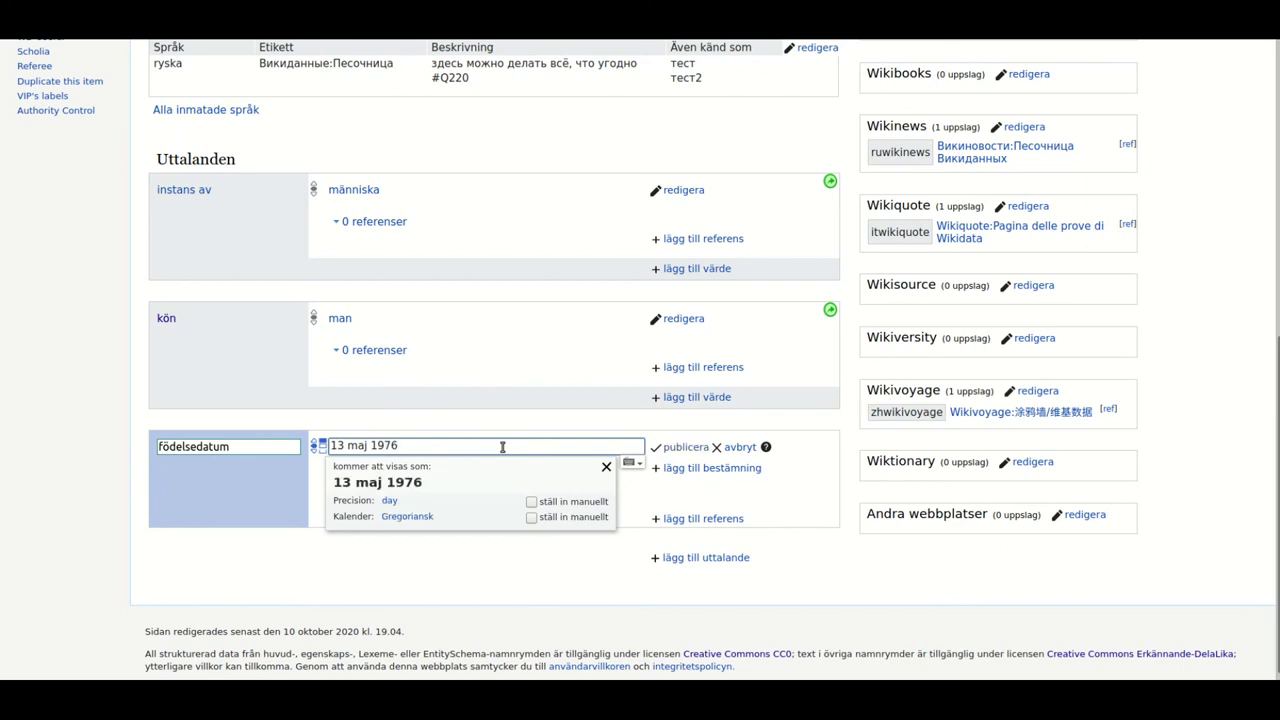
{"action": "left_click", "coordinate": [680, 447]}
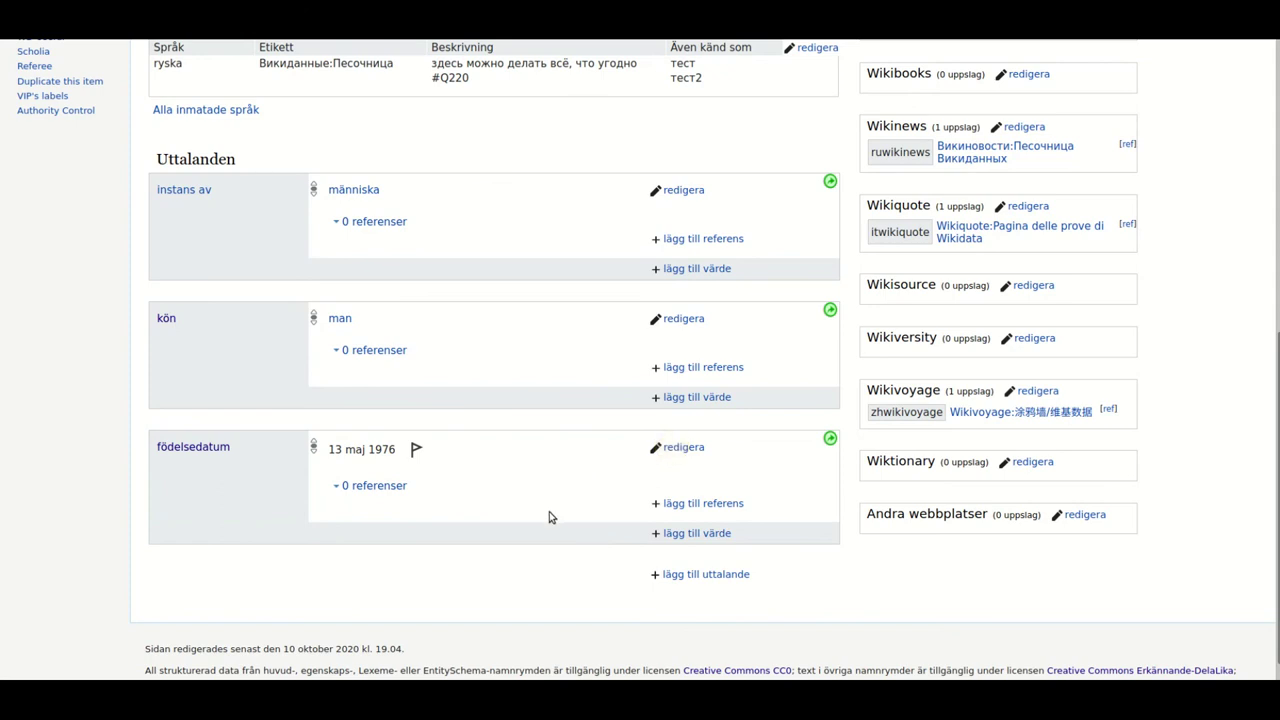
{"action": "left_click", "coordinate": [689, 505]}
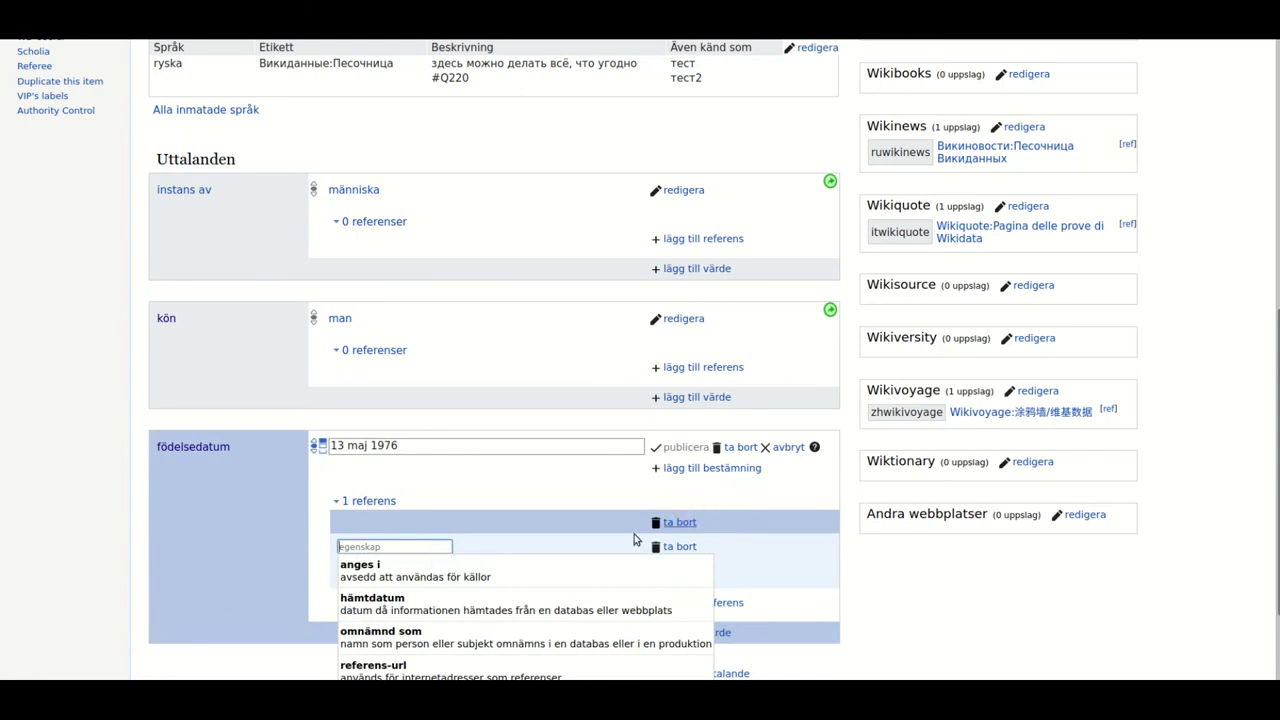
{"action": "left_click", "coordinate": [590, 668]}
{"action": "type", "text": "http://"}
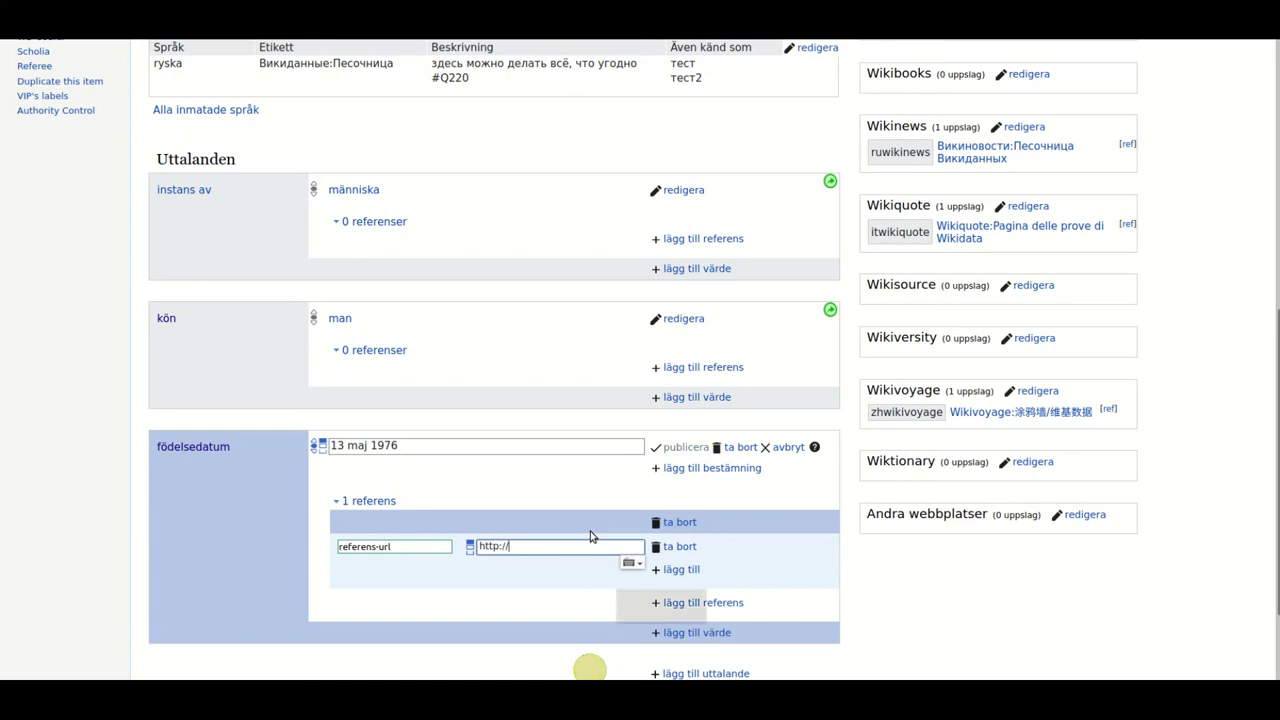
{"action": "type", "text": "example.com"}
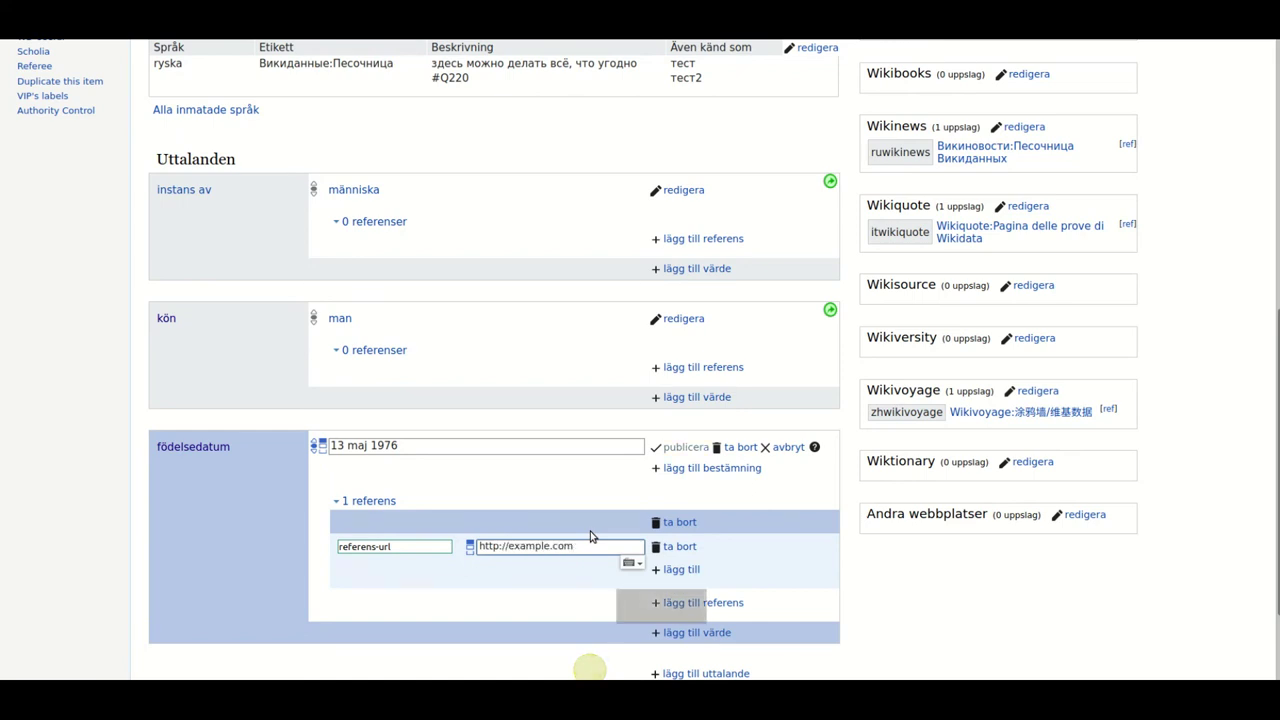
Add the property "hämtdatum" to the same reference with the date 2020-10-10
{"action": "left_click", "coordinate": [673, 578]}
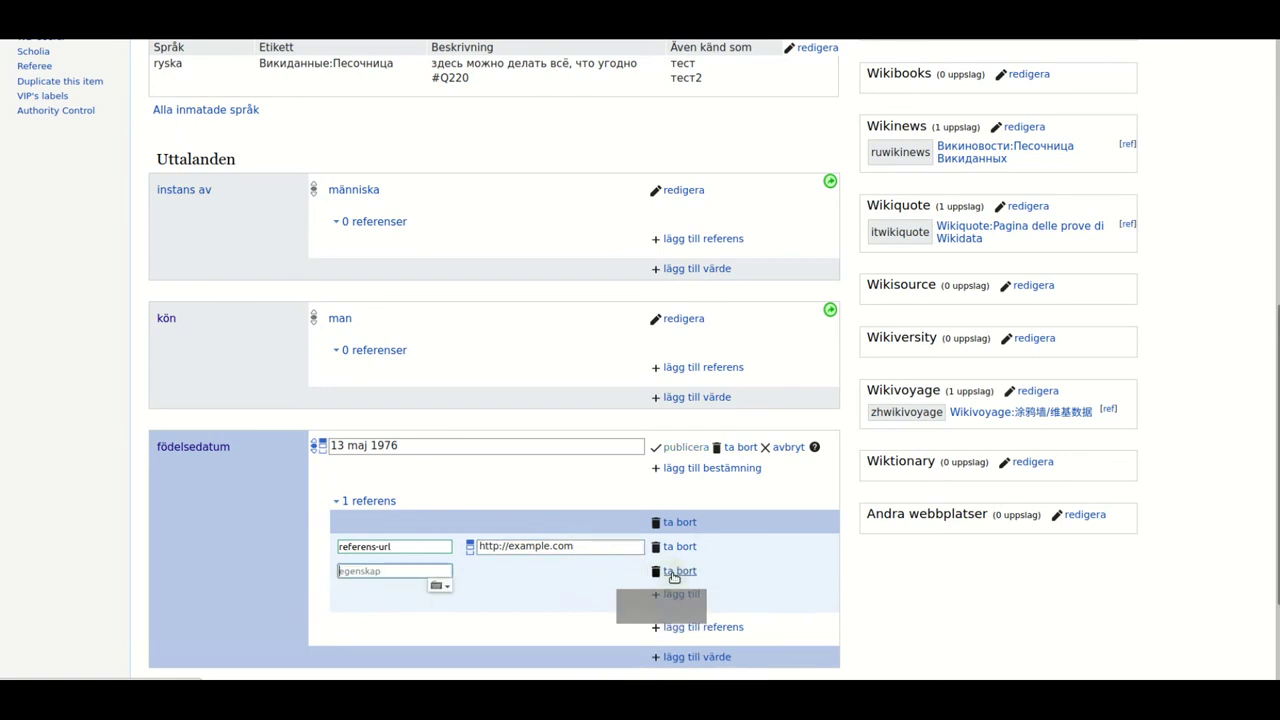
{"action": "scroll", "coordinate": [620, 550], "scroll_direction": "down", "scroll_amount": 3}
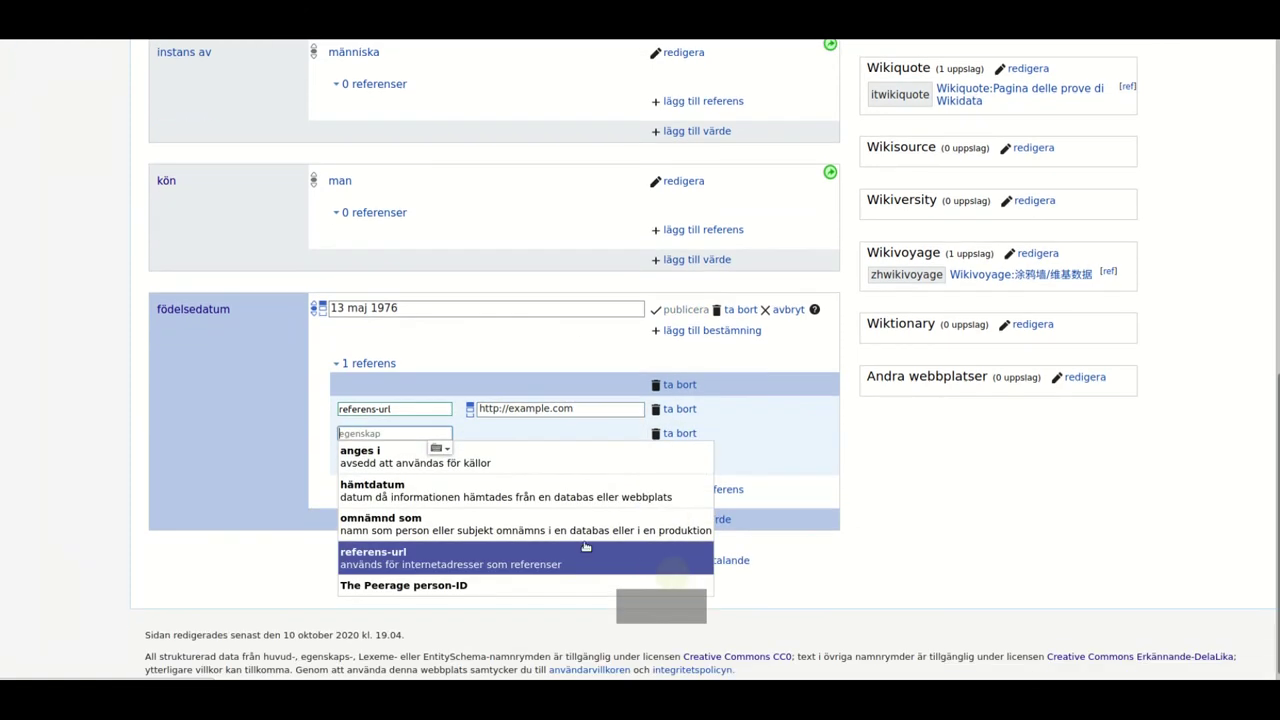
{"action": "left_click", "coordinate": [548, 498]}
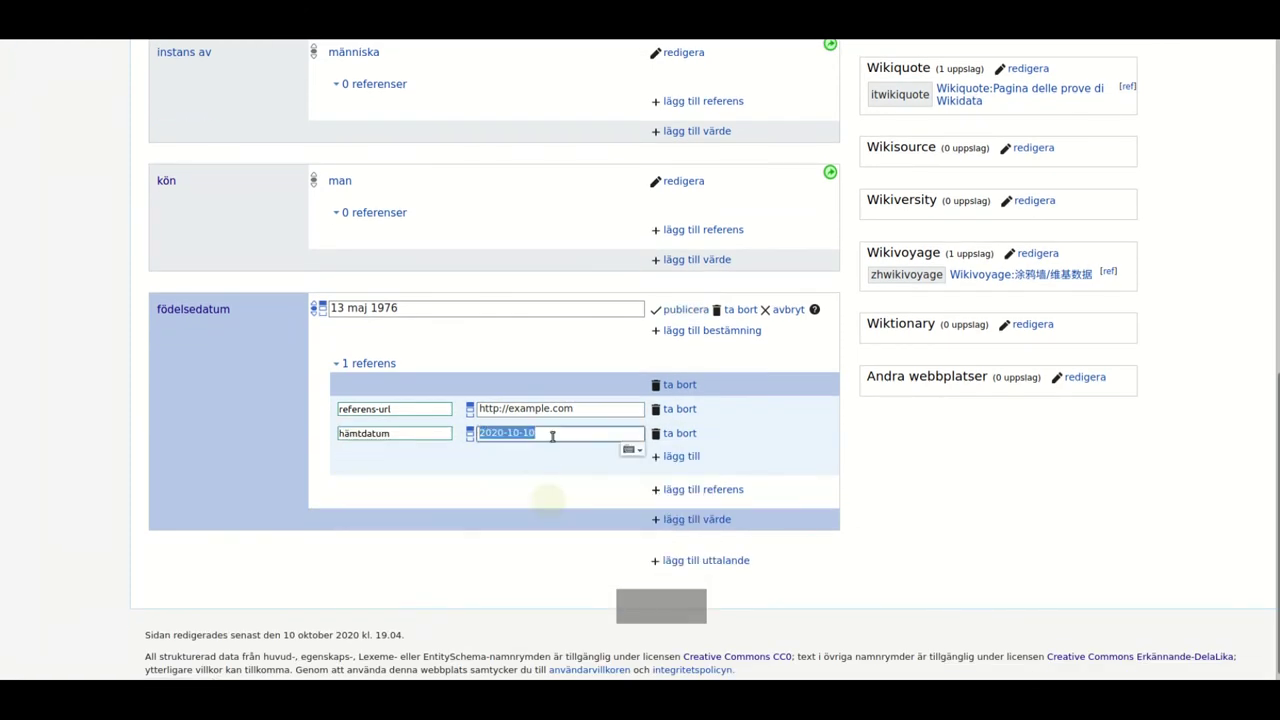
{"action": "left_click", "coordinate": [552, 436]}
Add the property "utgivningsdatum" with the date 2020-01-16 to the reference and publish the födelsedatum statement
{"action": "scroll", "coordinate": [679, 452], "scroll_direction": "down", "scroll_amount": 1}
{"action": "left_click", "coordinate": [679, 438]}
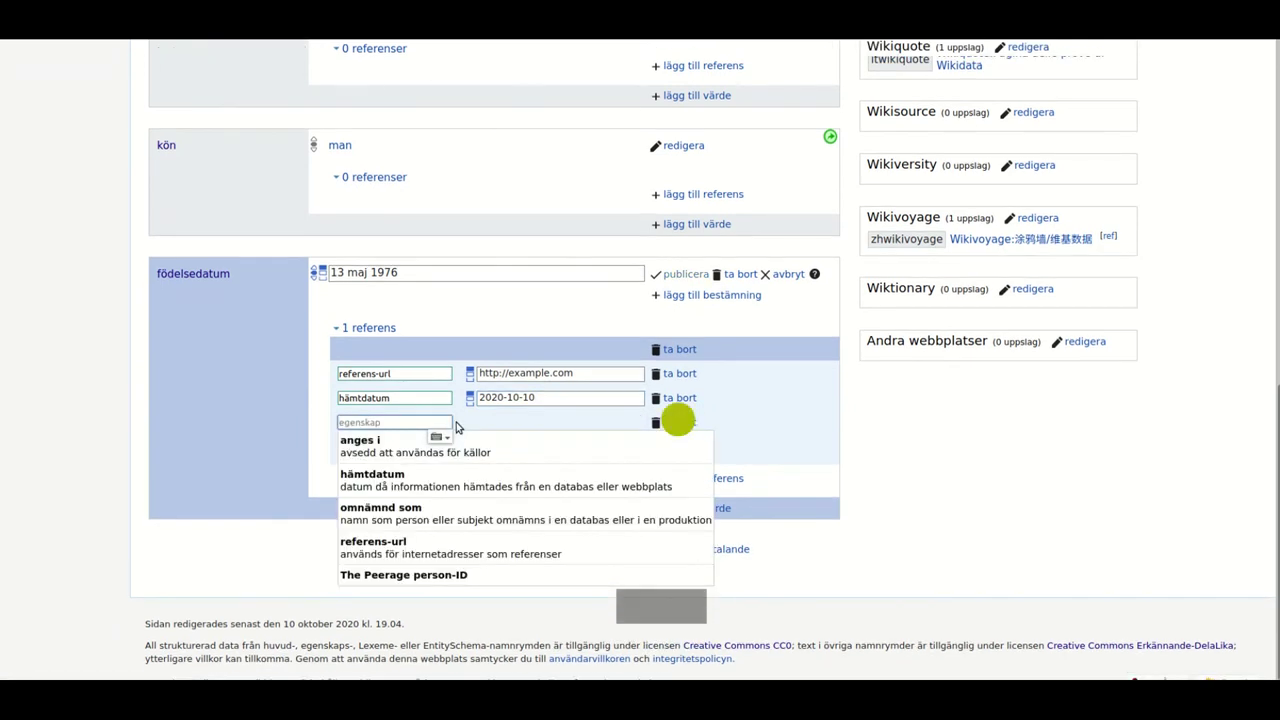
{"action": "type", "text": "utgivnm"}
{"action": "key", "text": "BackSpace"}
{"action": "type", "text": "i"}
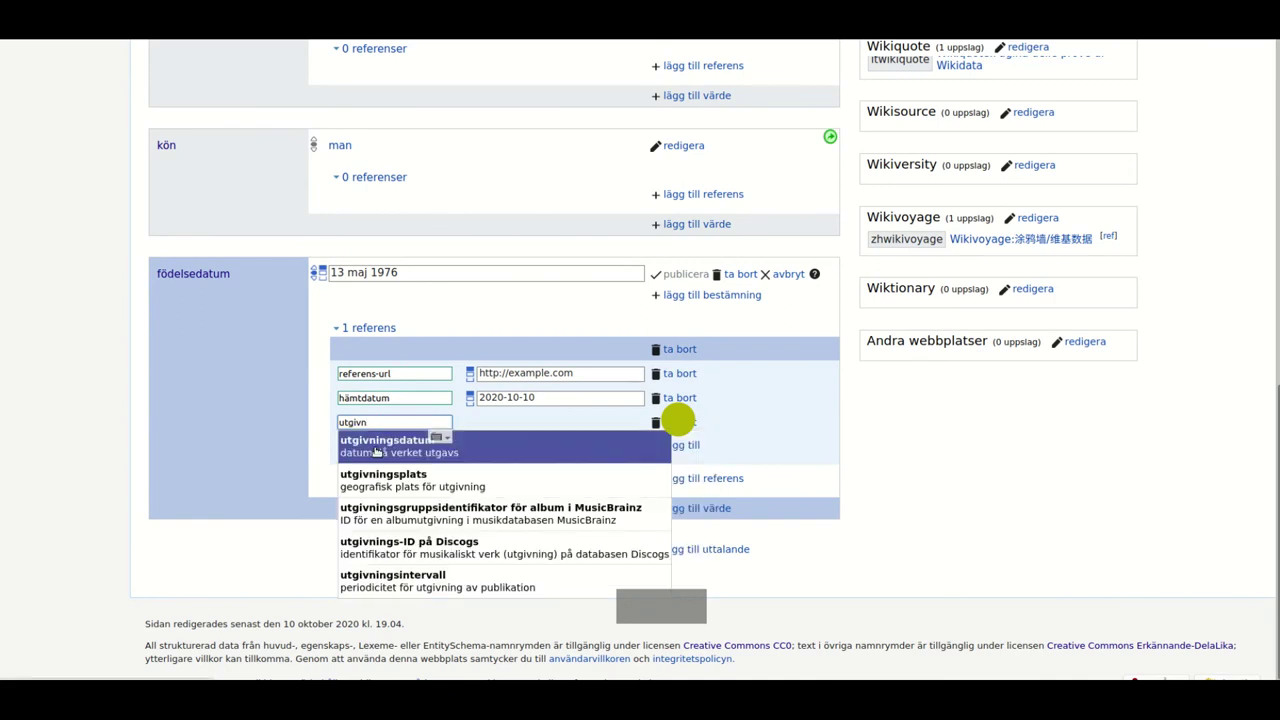
{"action": "left_click", "coordinate": [375, 448]}
{"action": "type", "text": "2020-"}
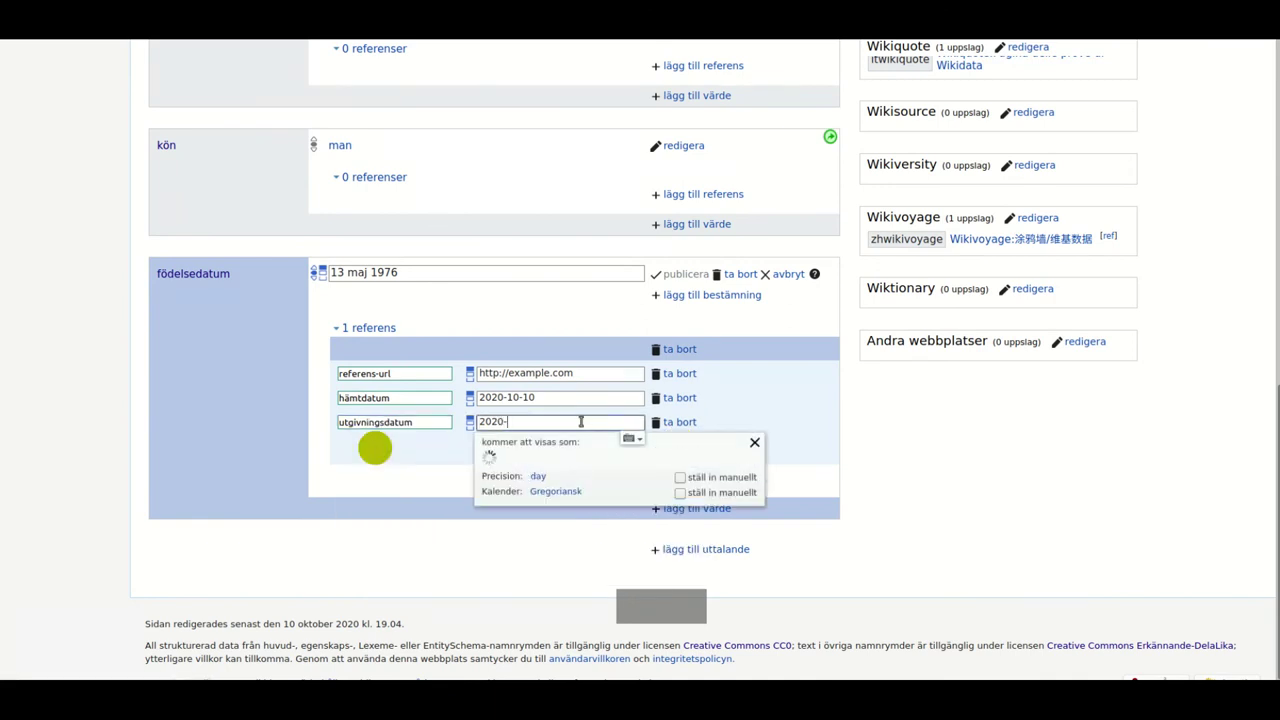
{"action": "type", "text": "01-16"}
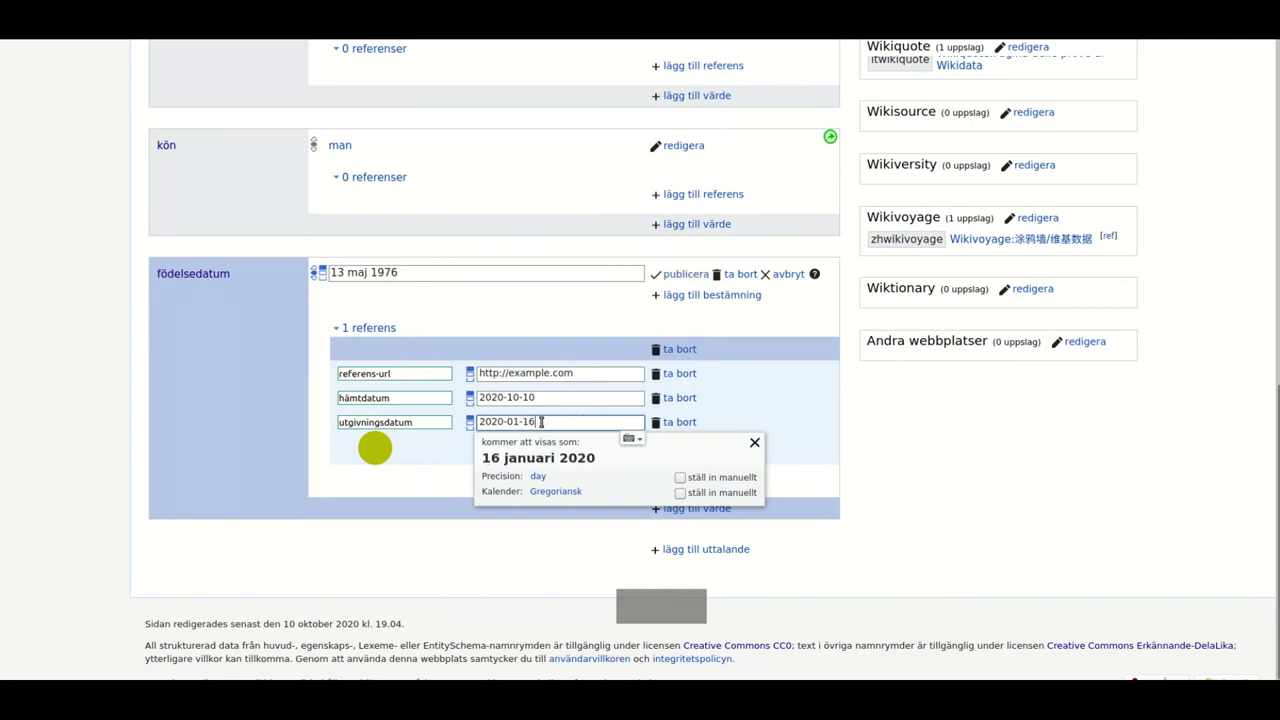
{"action": "left_click", "coordinate": [688, 274]}
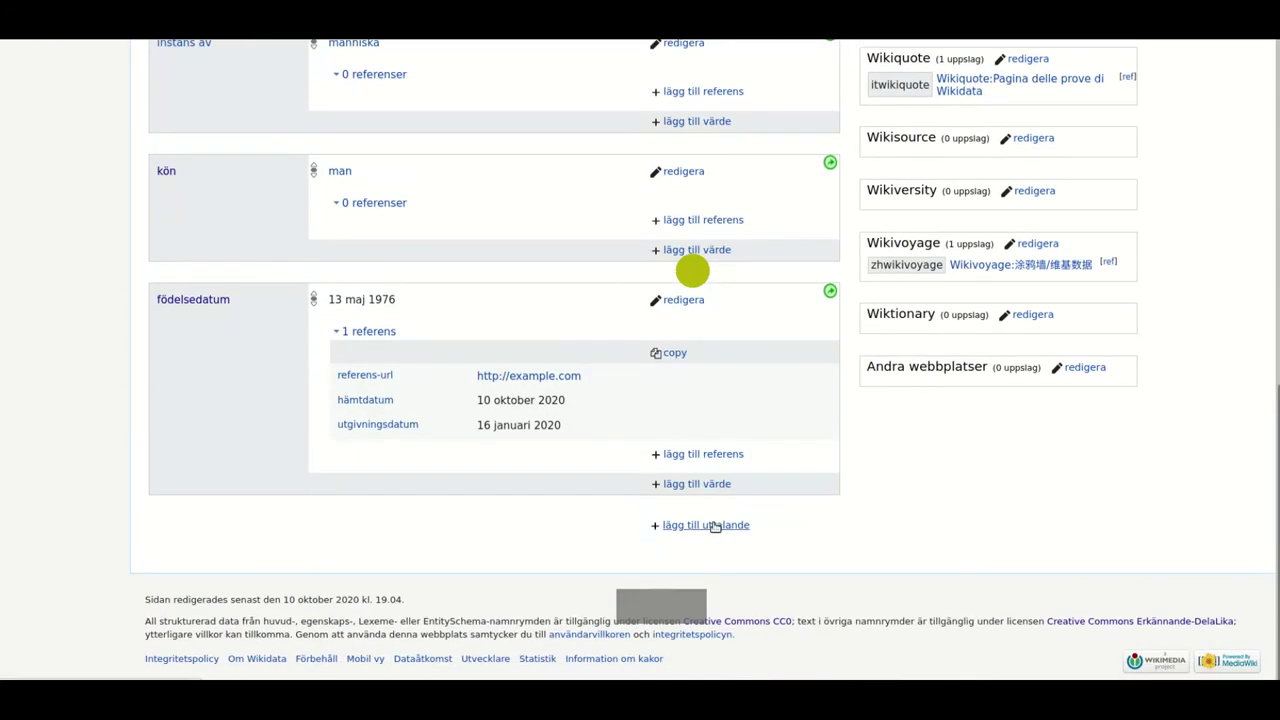
Add a "medlem av" statement with the value "Sveriges Mykologiska Förening" below the födelsedatum statement
{"action": "left_click", "coordinate": [715, 527]}
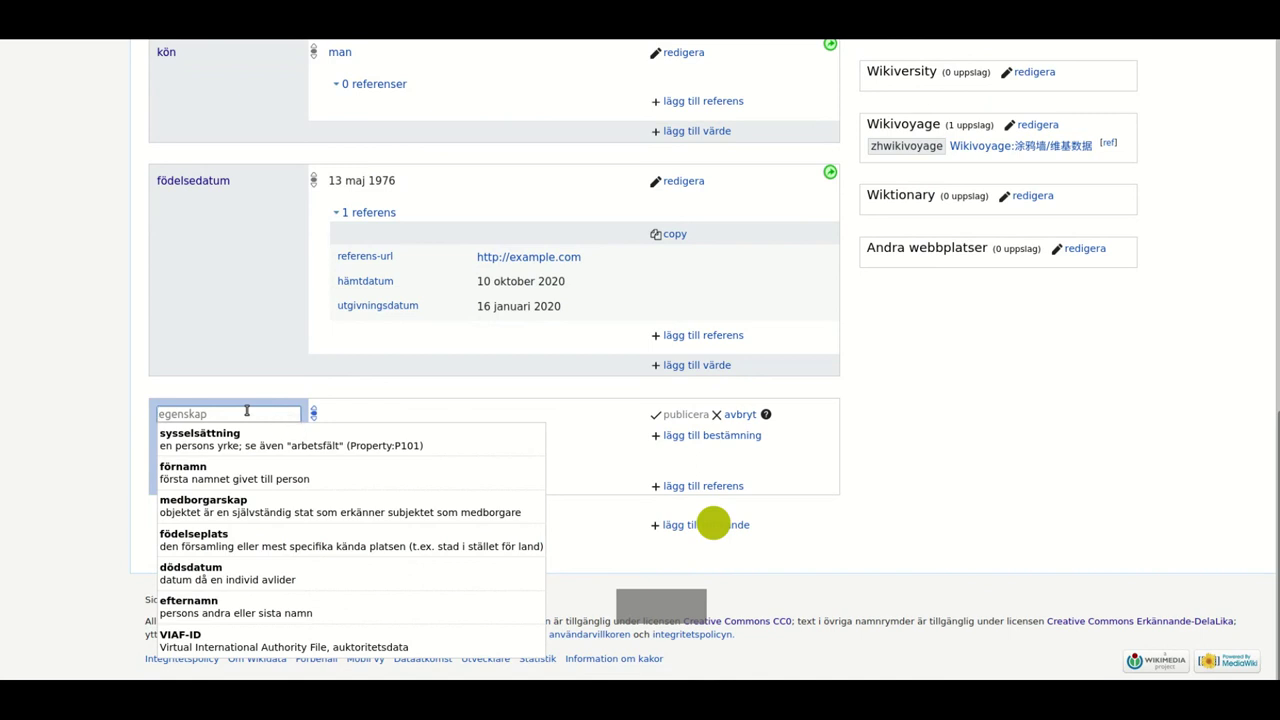
{"action": "type", "text": "medle"}
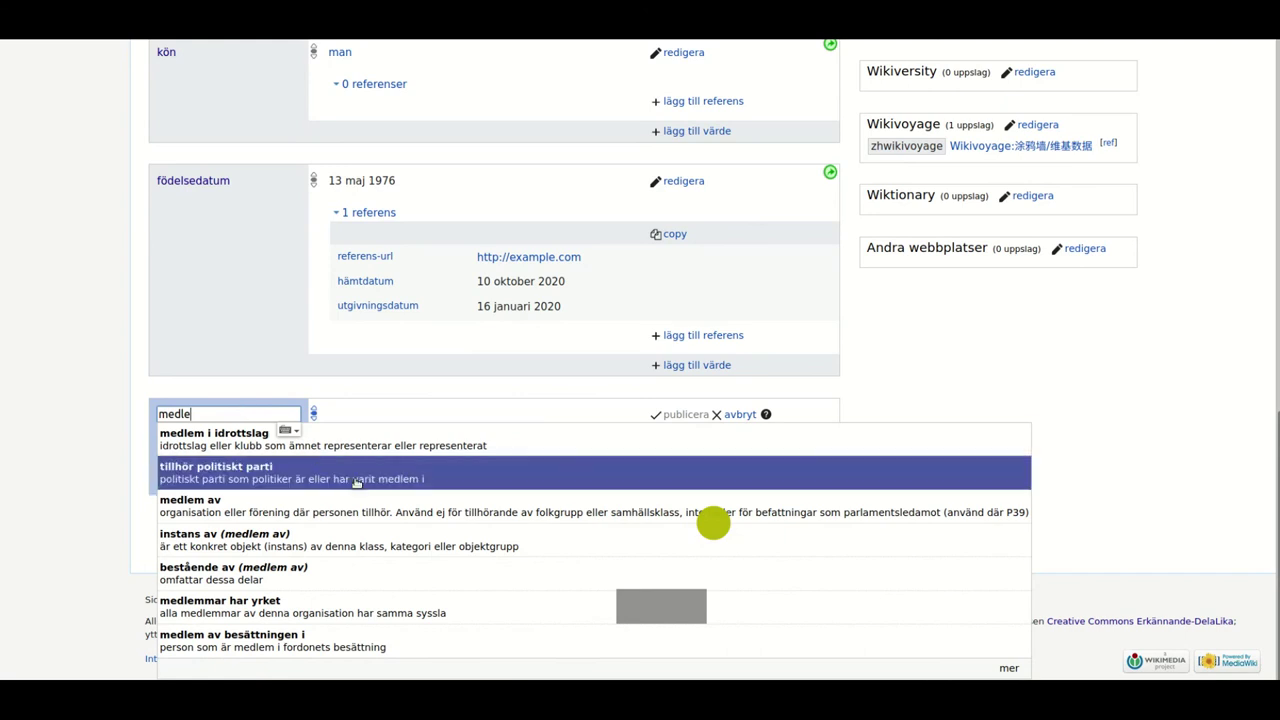
{"action": "left_click", "coordinate": [380, 514]}
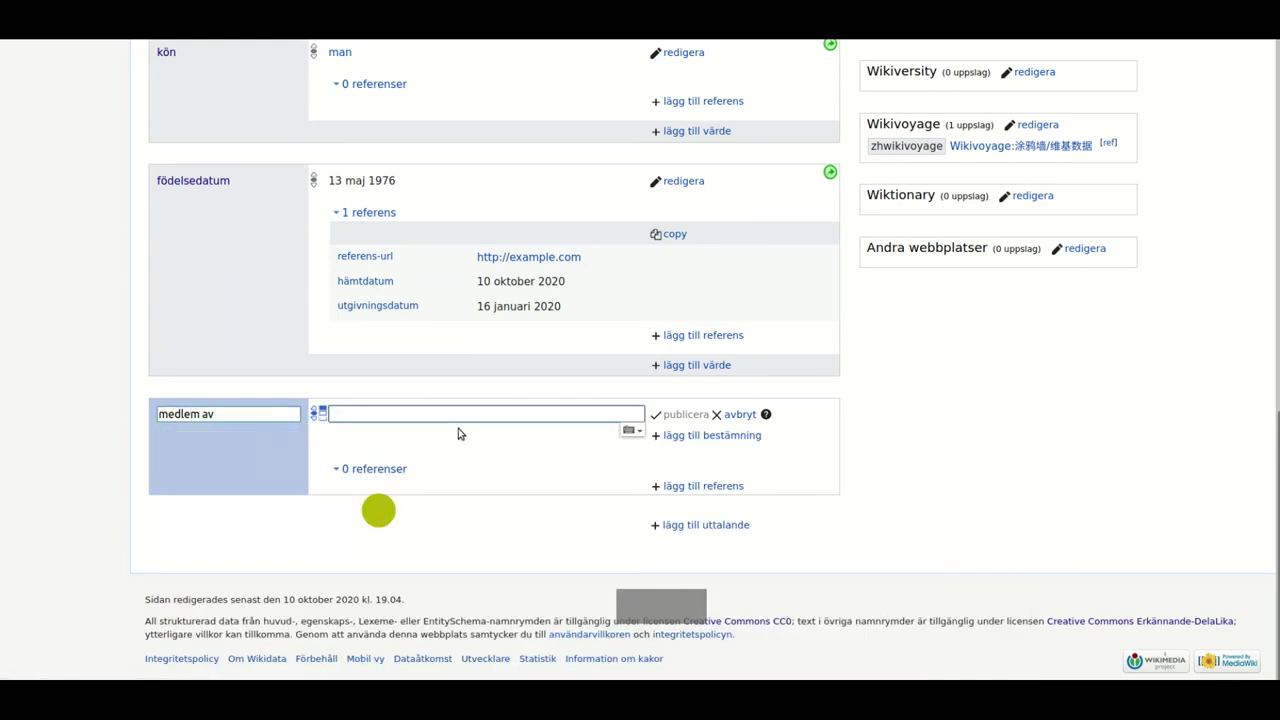
{"action": "type", "text": "Sveriges Mykologiska"}
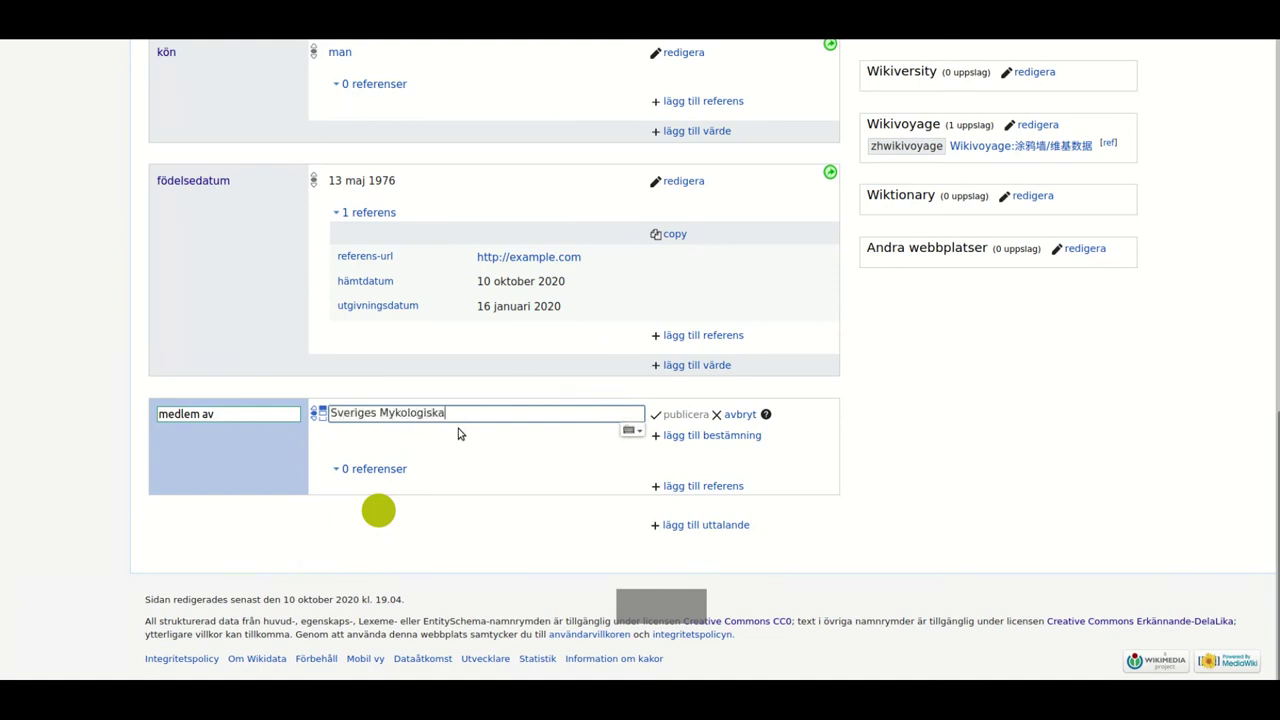
{"action": "left_click", "coordinate": [460, 432]}
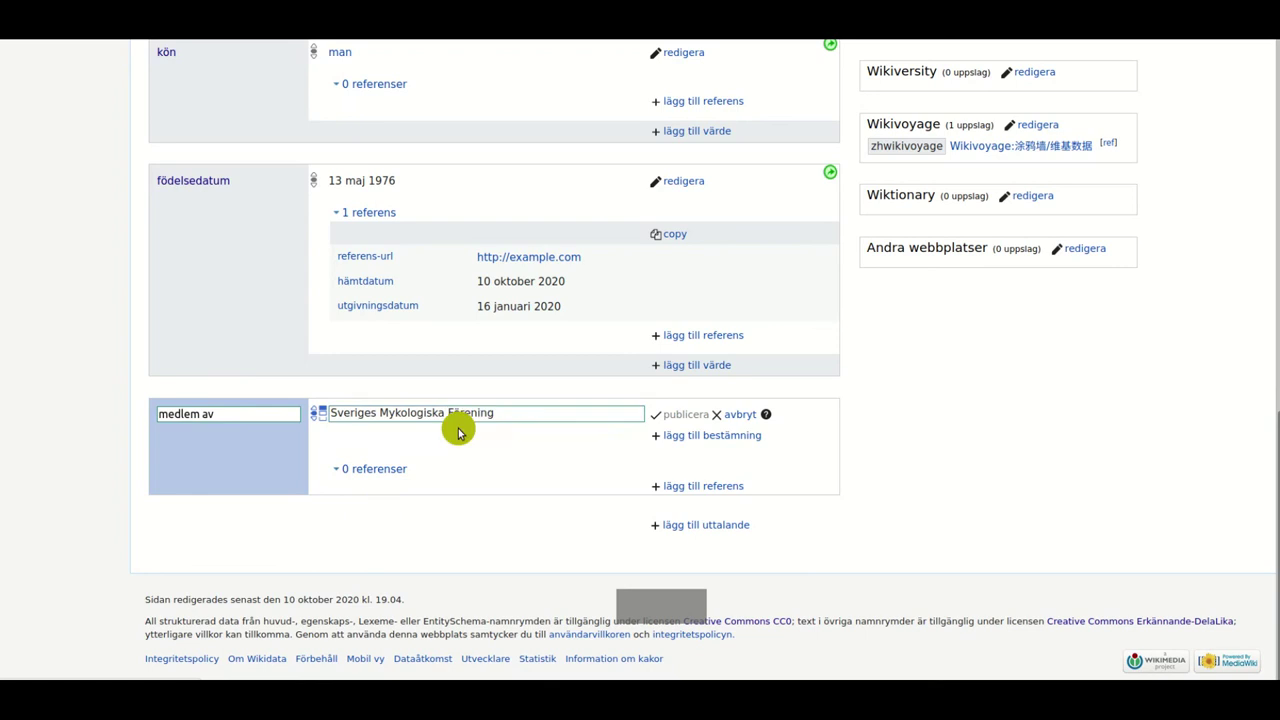
Add the qualifier "startdatum" with the value "maj 2010" to the medlem av statement and publish it
{"action": "left_click", "coordinate": [705, 437]}
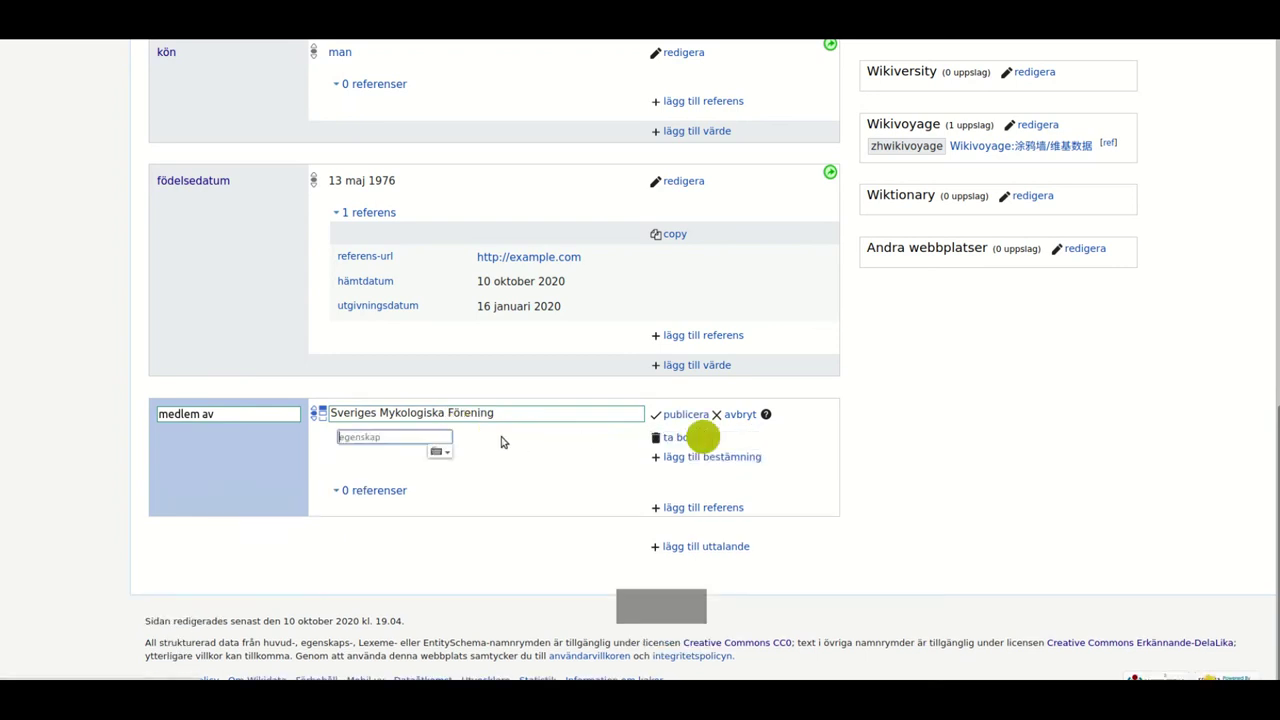
{"action": "left_click", "coordinate": [383, 437]}
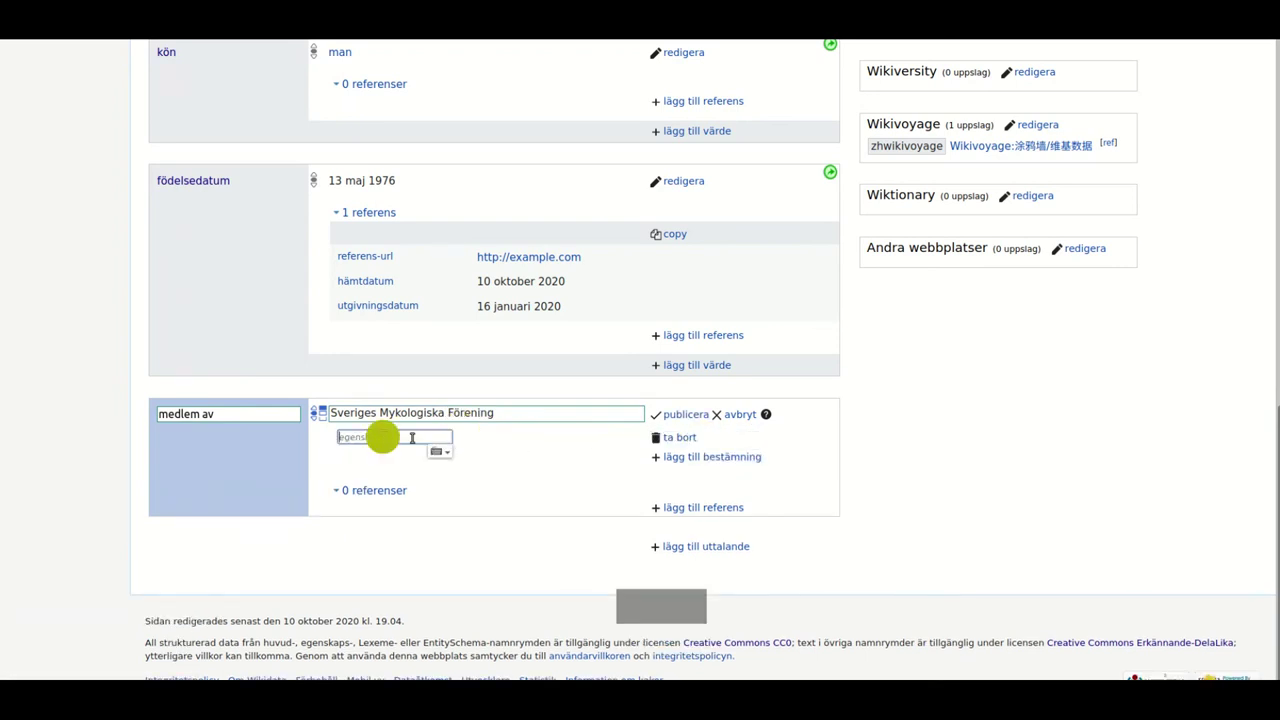
{"action": "type", "text": "start"}
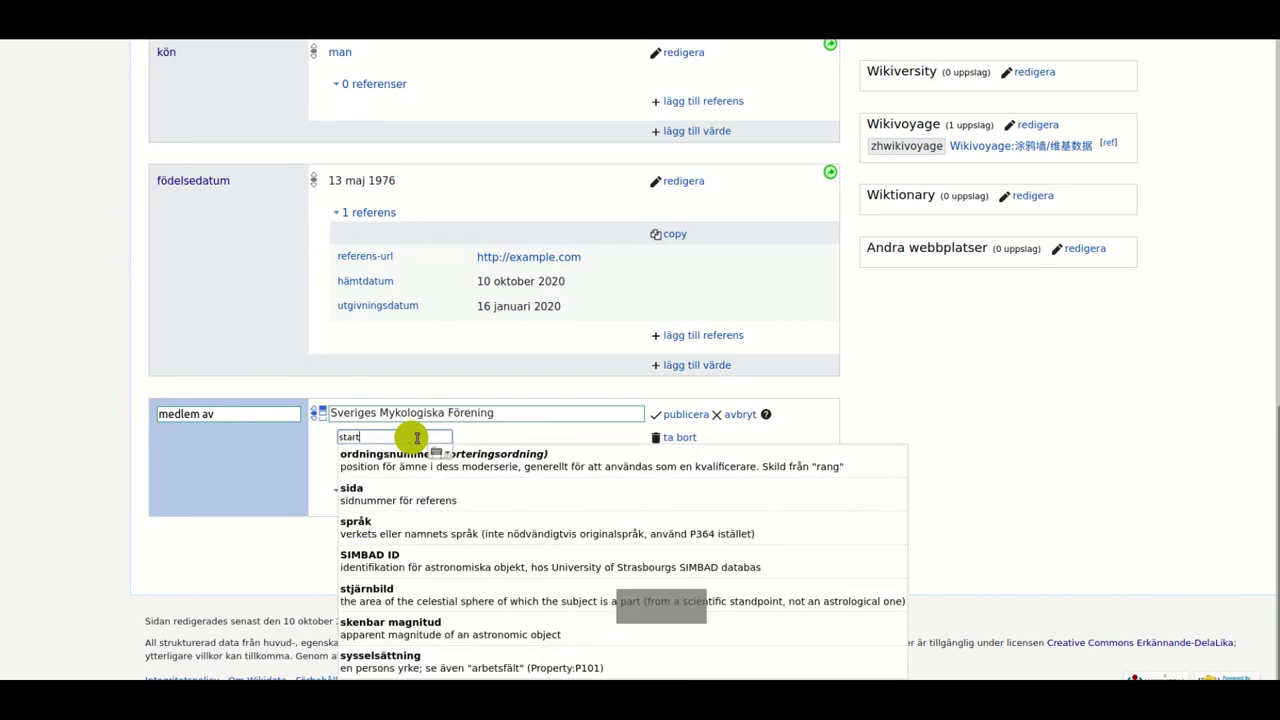
{"action": "left_click", "coordinate": [393, 458]}
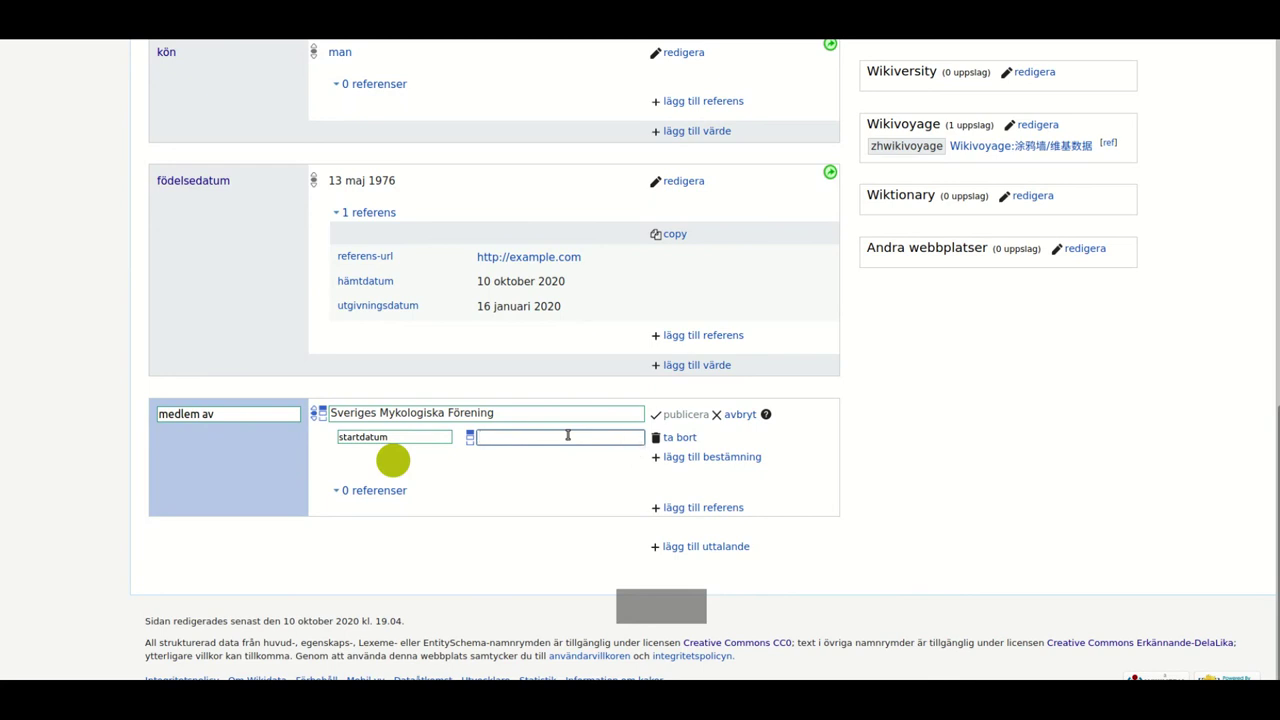
{"action": "type", "text": "maj 2010"}
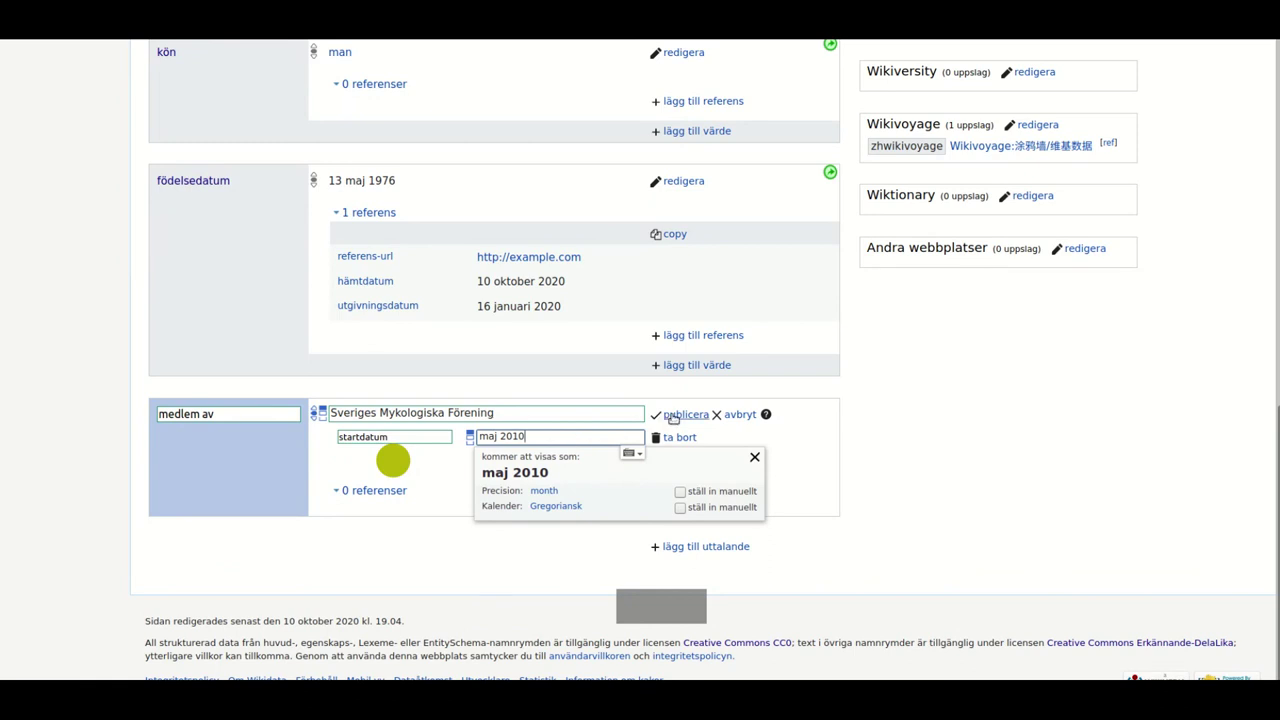
{"action": "left_click", "coordinate": [673, 418]}
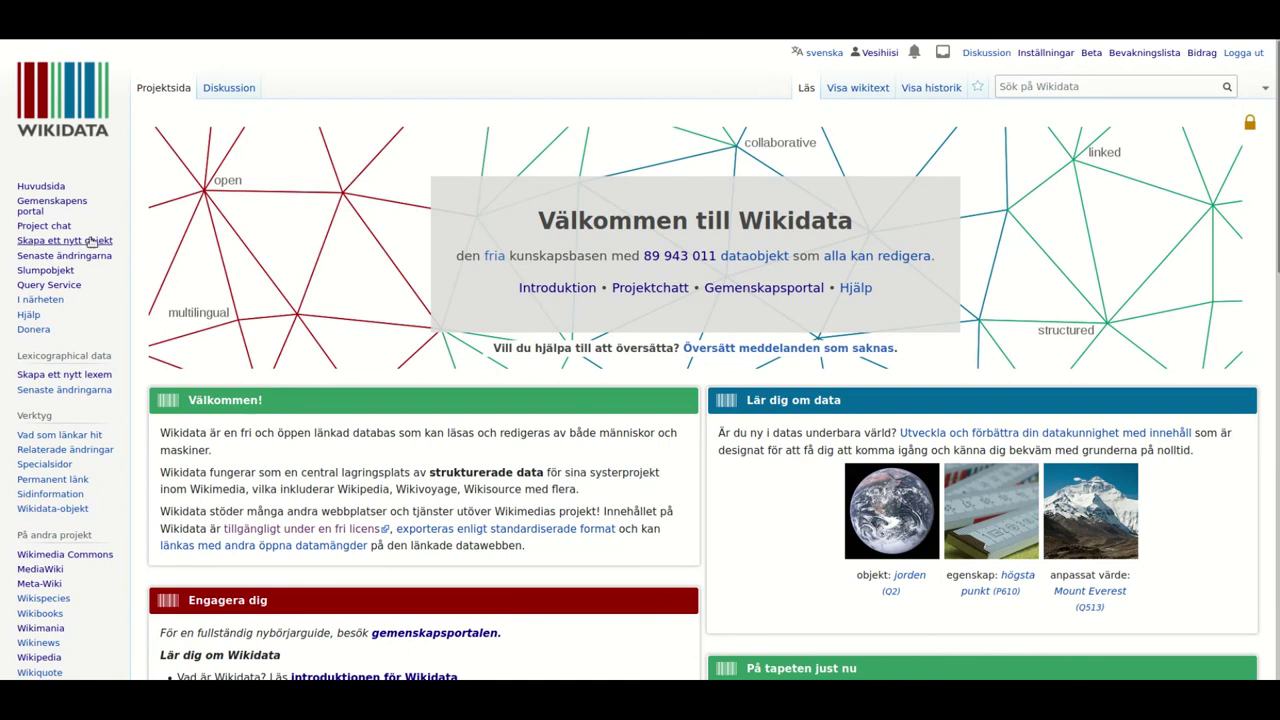
Create a new Wikidata item with the author's full name as its Swedish label
{"action": "left_click", "coordinate": [82, 242]}
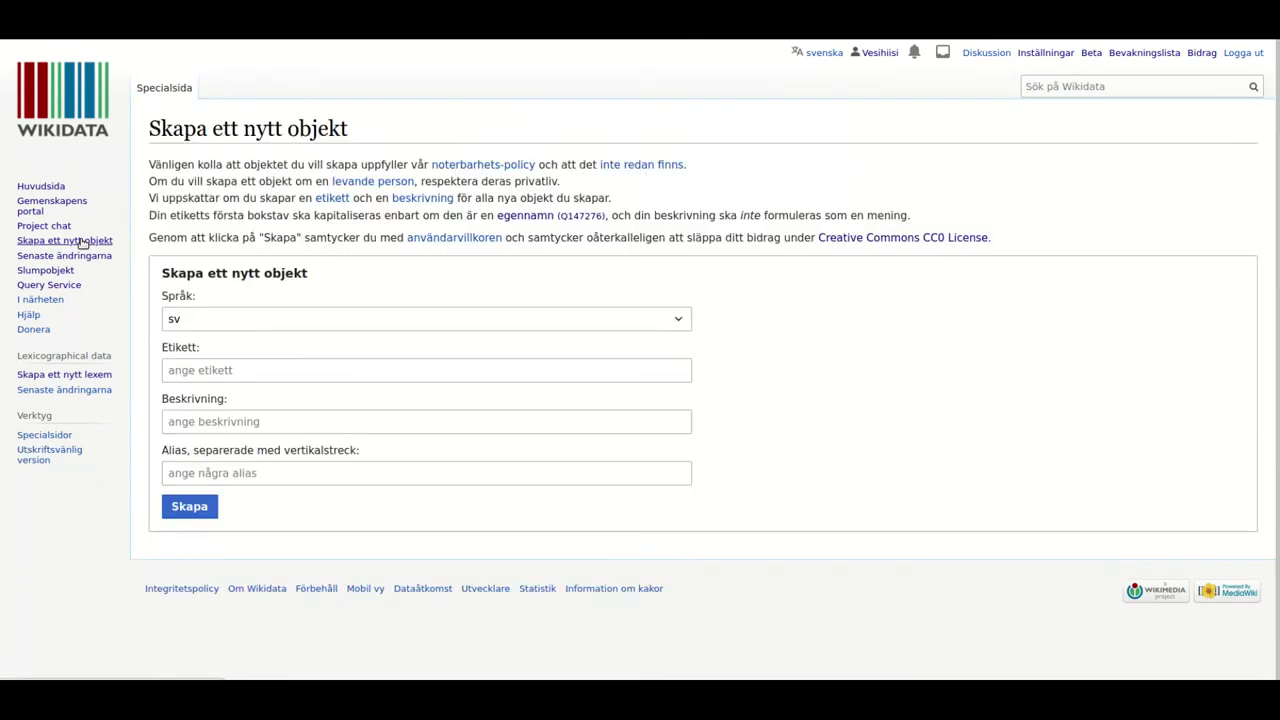
{"action": "left_click", "coordinate": [306, 372]}
{"action": "type", "text": "Lina Arvidsson"}
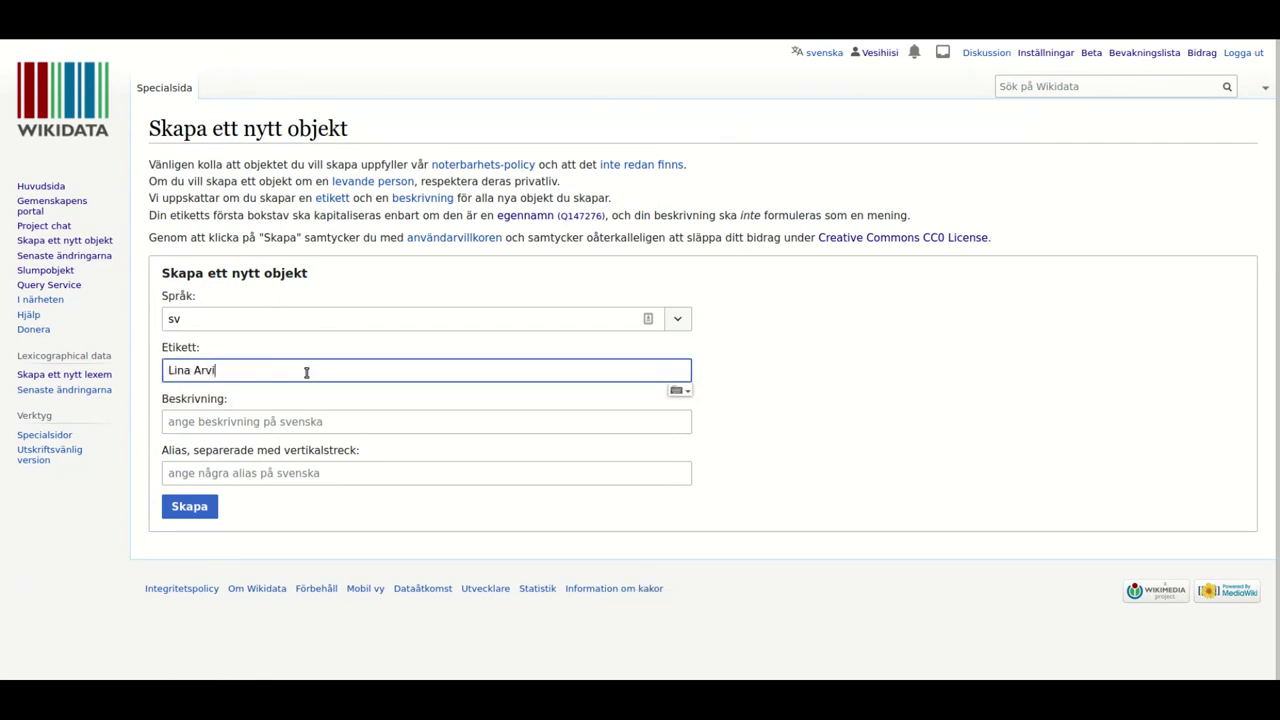
{"action": "left_click", "coordinate": [190, 508]}
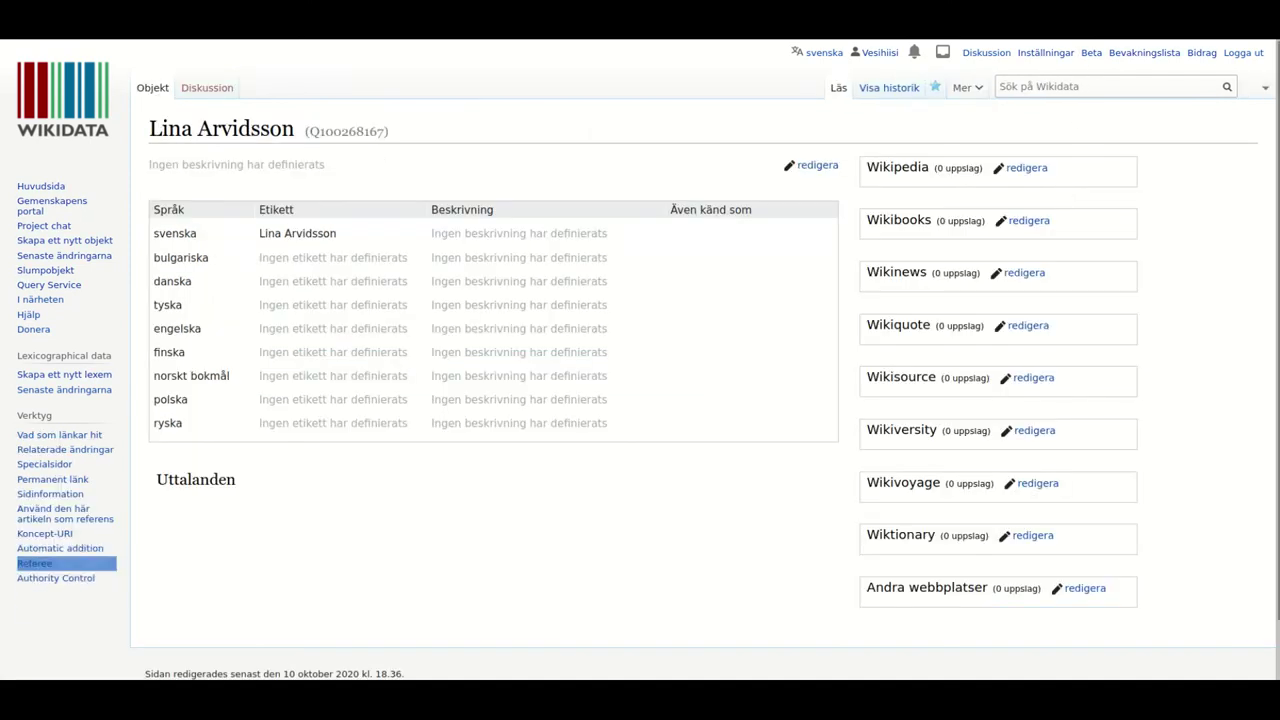
Copy the full title of the author's Swedish Wikipedia article
{"action": "key", "text": "ctrl+Tab"}
{"action": "left_click_drag", "start_coordinate": [142, 121], "coordinate": [465, 122]}
{"action": "right_click", "coordinate": [467, 126]}
{"action": "left_click", "coordinate": [482, 131]}
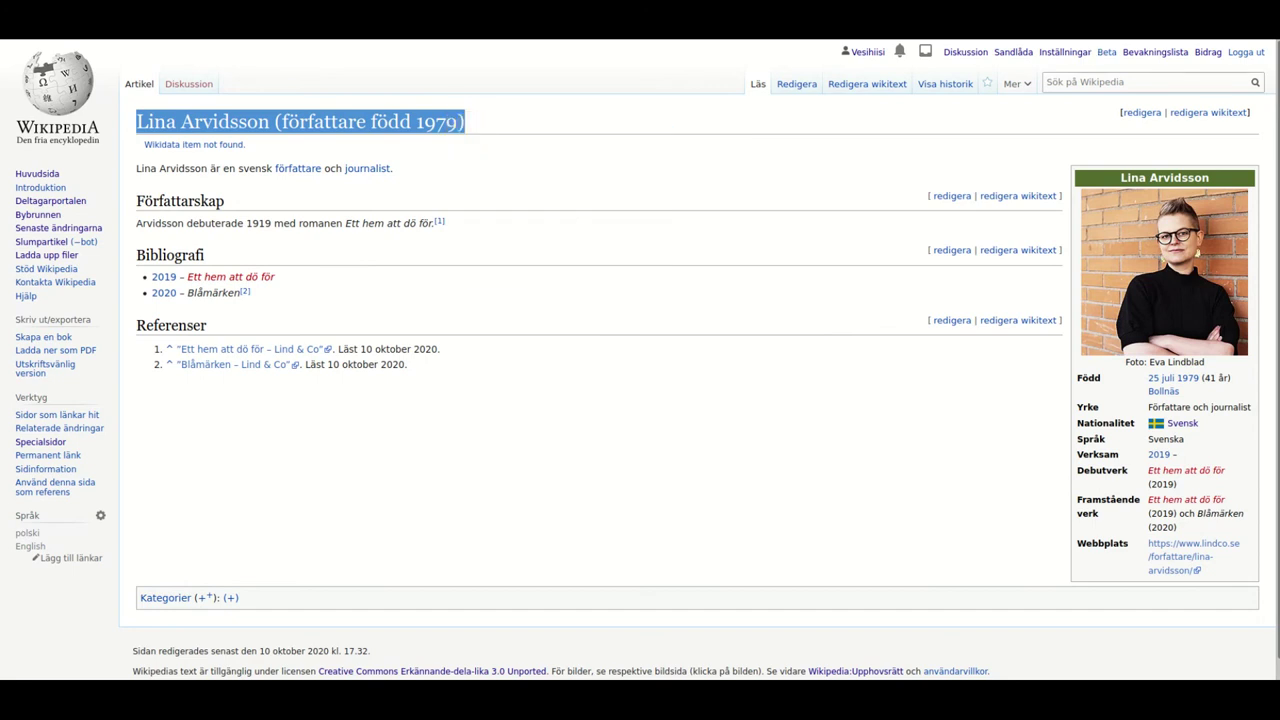
Add and publish a Wikipedia sitelink on the new Wikidata item, using "svwiki" and the copied article title
{"action": "key", "text": "ctrl+Tab"}
{"action": "left_click", "coordinate": [1023, 167]}
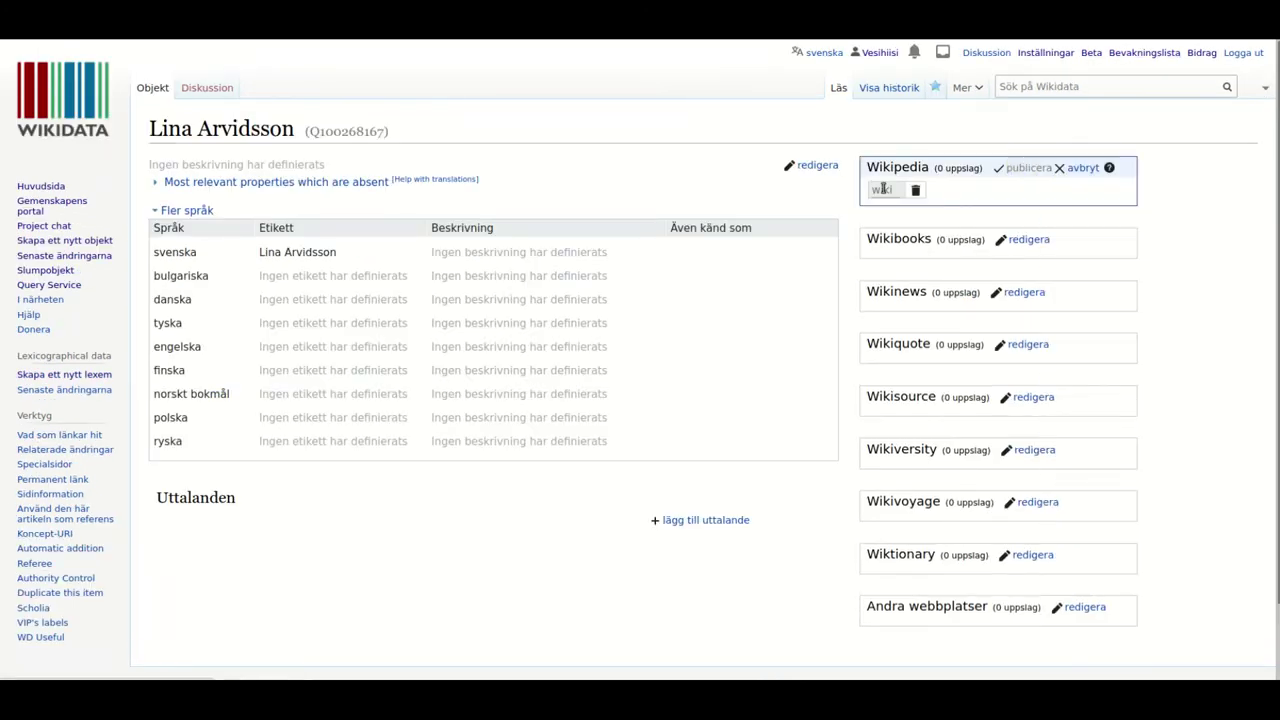
{"action": "left_click", "coordinate": [887, 191]}
{"action": "type", "text": "svwiki"}
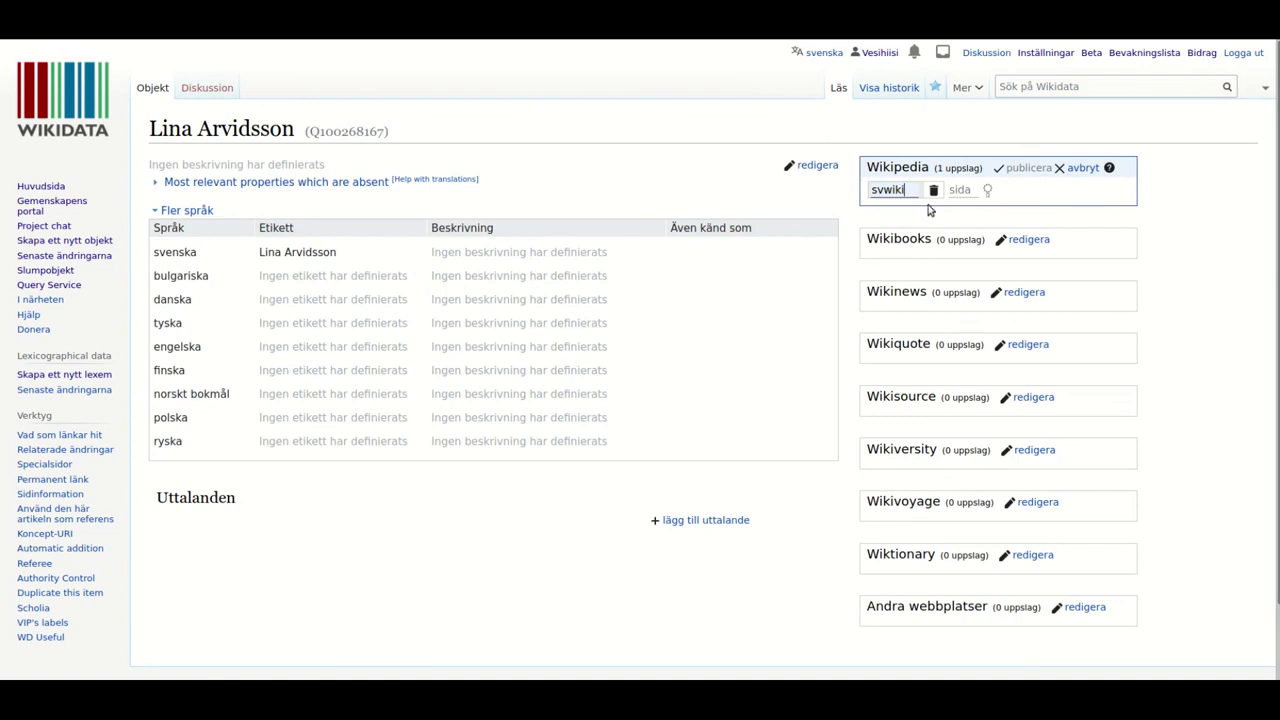
{"action": "left_click", "coordinate": [963, 190]}
{"action": "key", "text": "ctrl+v"}
{"action": "left_click", "coordinate": [1020, 167]}
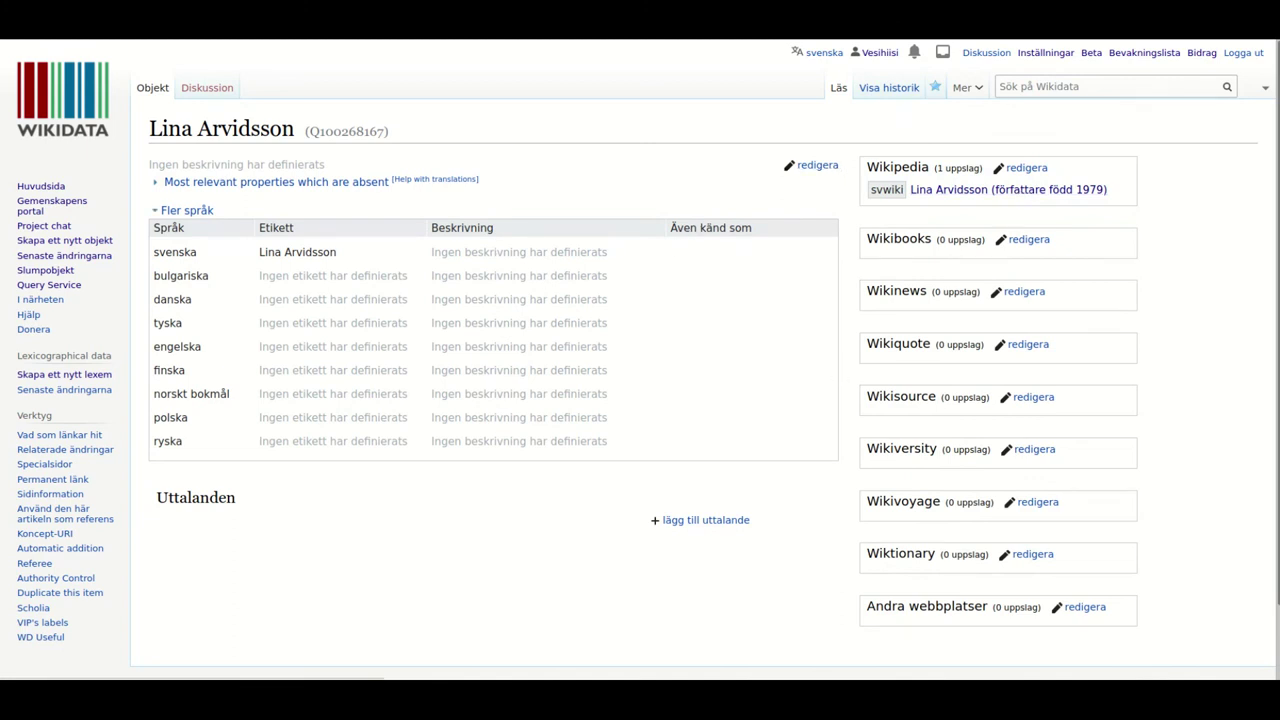
Edit the new author item's terms and enter the Swedish description "svensk författare"
{"action": "key", "text": "ctrl+Tab"}
{"action": "left_click", "coordinate": [253, 192]}
{"action": "left_click", "coordinate": [828, 165]}
{"action": "left_click", "coordinate": [493, 254]}
{"action": "type", "text": "svensk författare"}
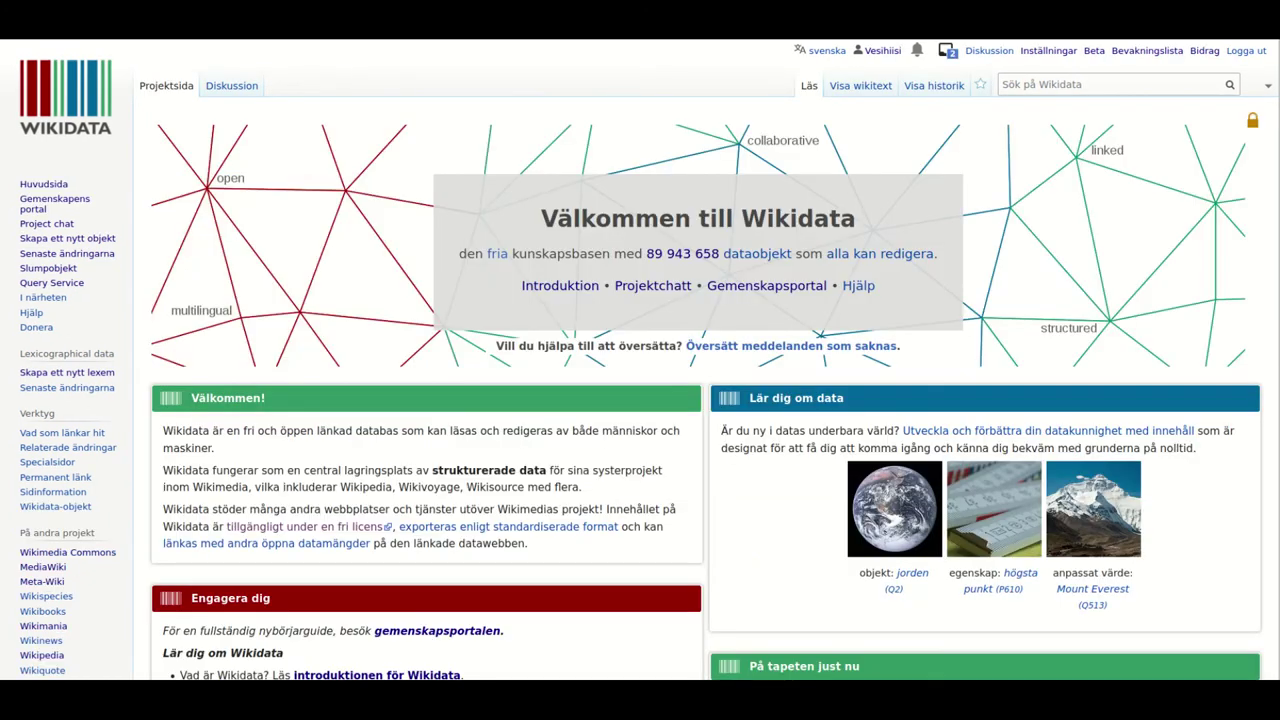
Open the Wikidata introduction from the main page and read how Wikidata works and how to get started
{"action": "scroll", "coordinate": [640, 360], "scroll_direction": "down", "scroll_amount": 4}
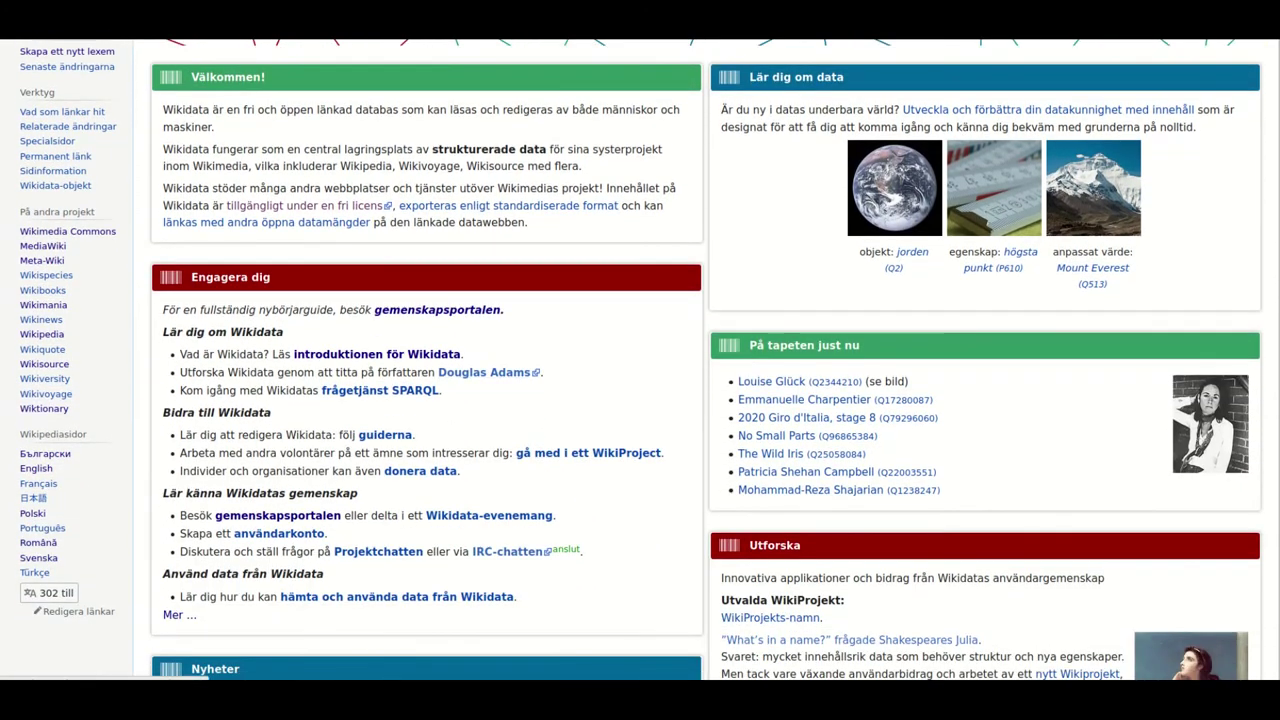
{"action": "left_click", "coordinate": [350, 356]}
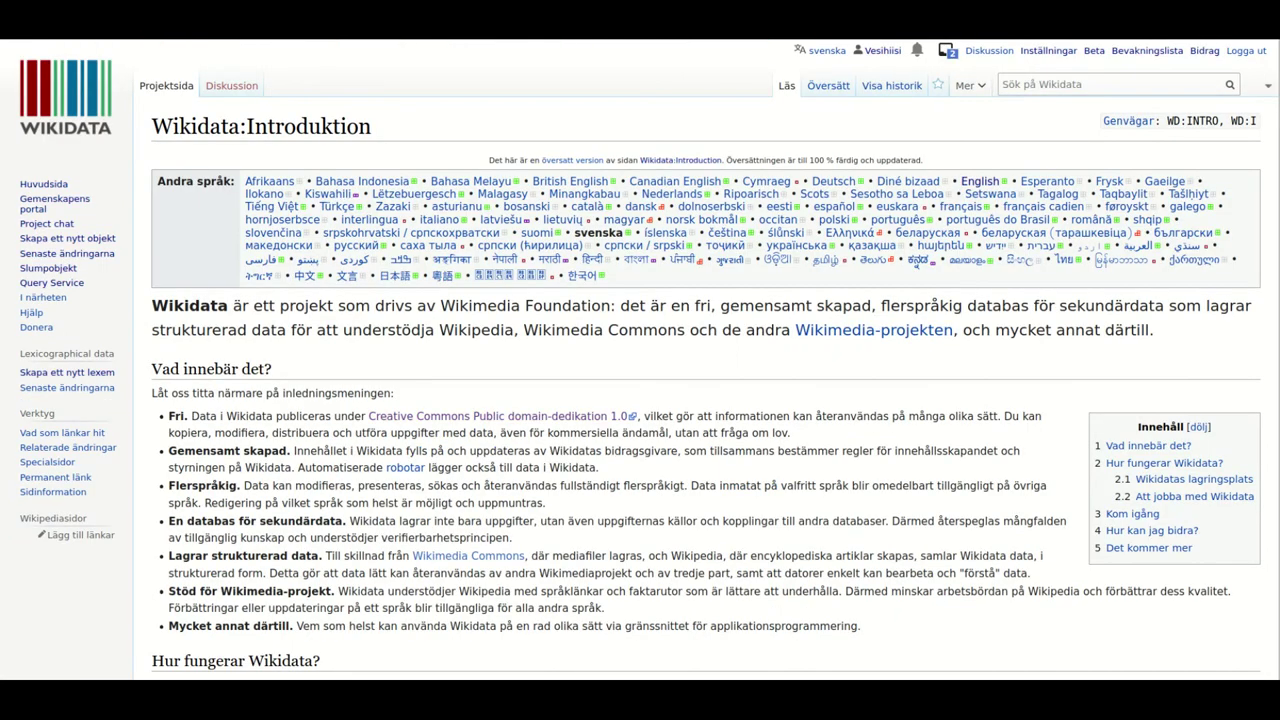
{"action": "scroll", "coordinate": [706, 413], "scroll_direction": "down", "scroll_amount": 5}
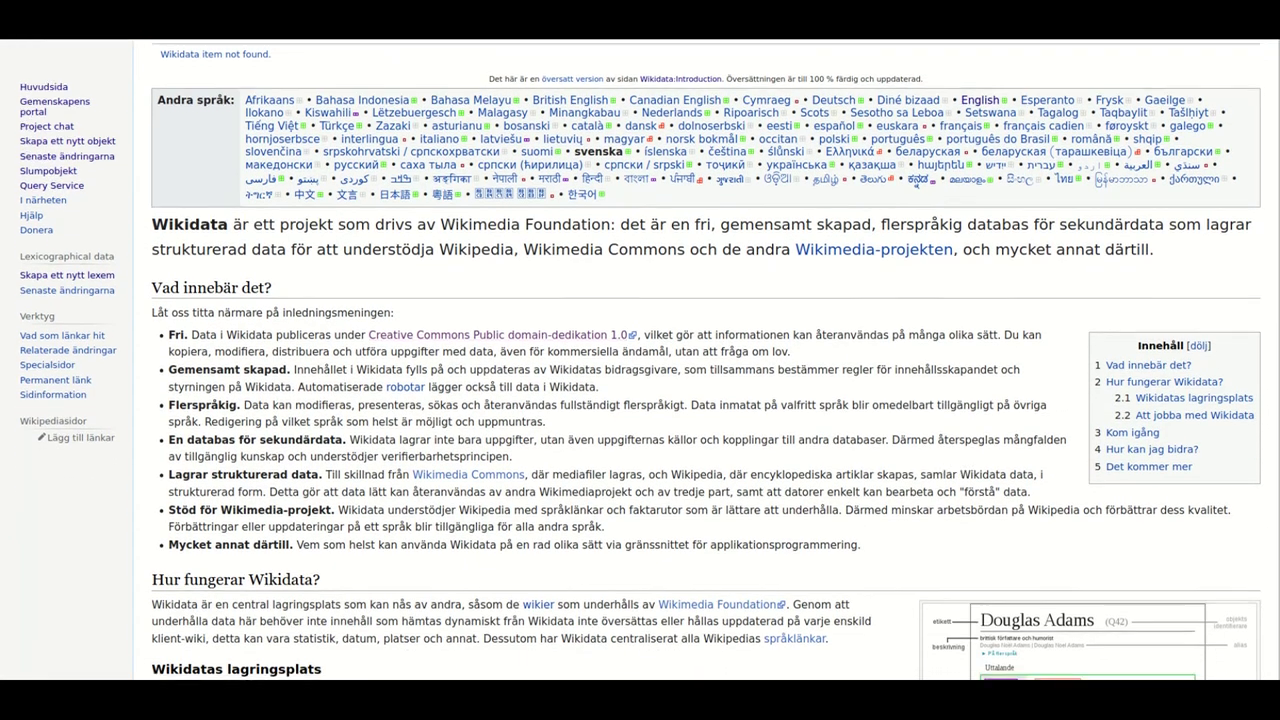
{"action": "scroll", "coordinate": [706, 413], "scroll_direction": "down", "scroll_amount": 5}
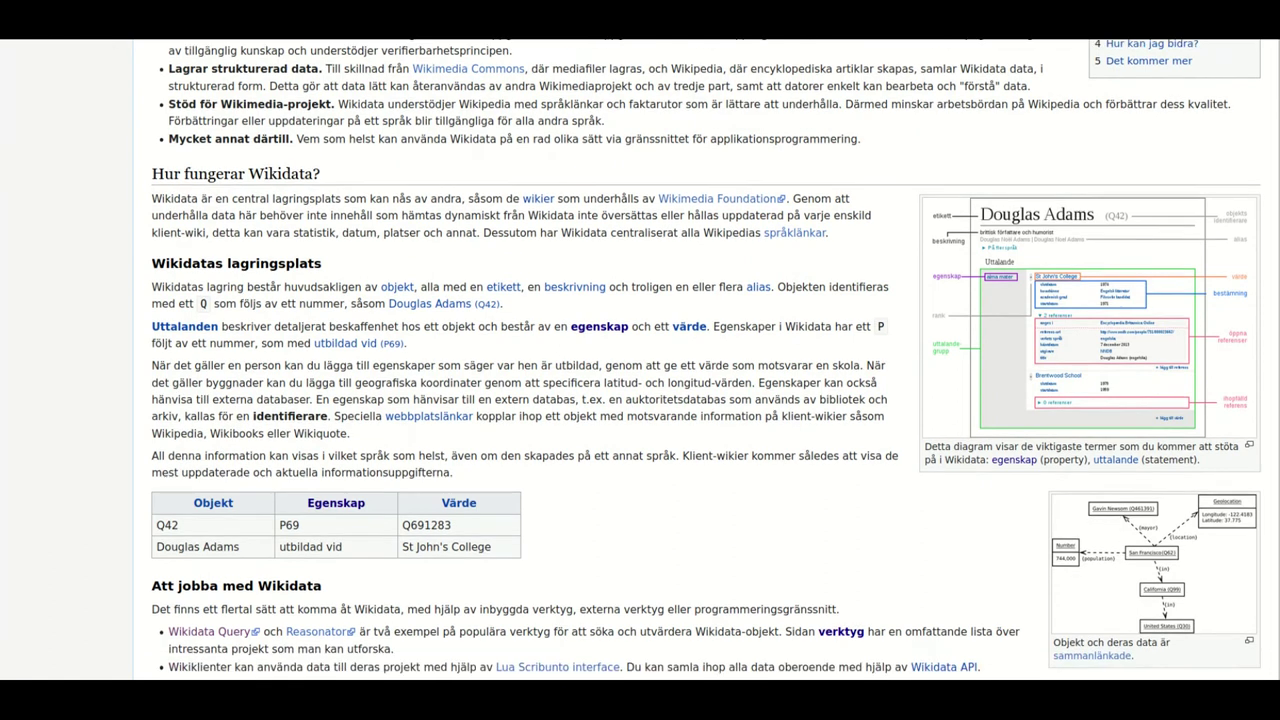
{"action": "scroll", "coordinate": [706, 413], "scroll_direction": "down", "scroll_amount": 4}
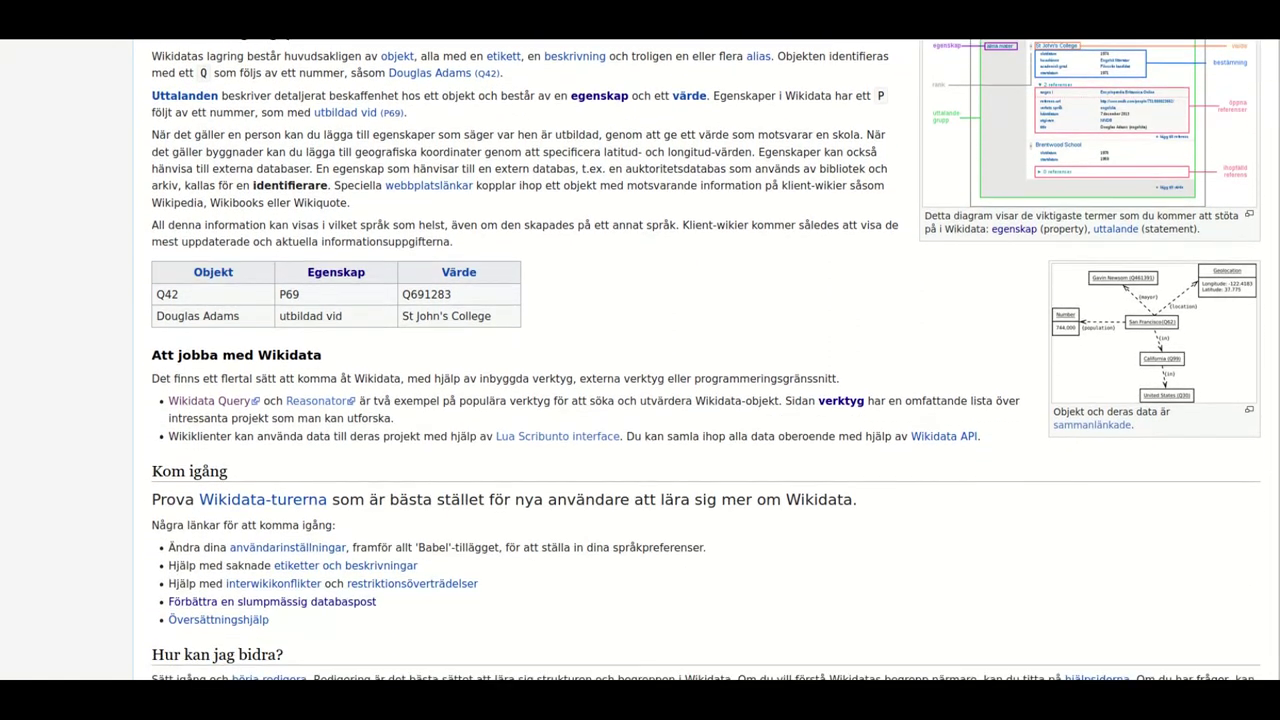